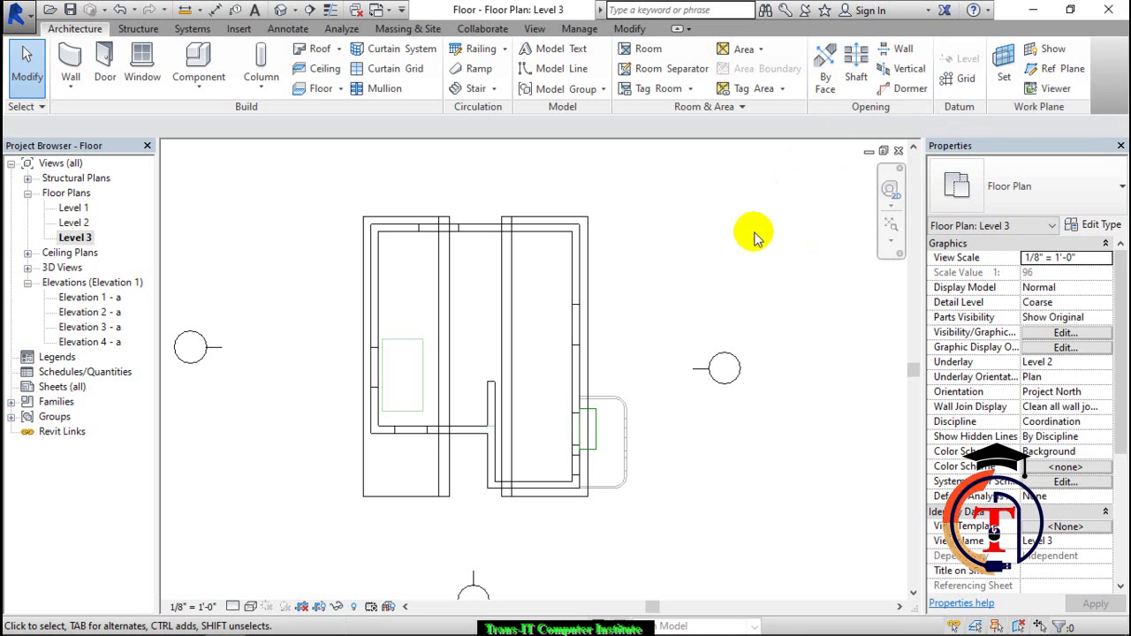
# Open the default 3D view and select the roof to examine its sloped surface
pyautogui.click(281, 9)
pyautogui.moveTo(626, 341)
pyautogui.keyDown('shift'); pyautogui.mouseDown(button='middle')
pyautogui.moveTo(601, 308)
pyautogui.moveTo(513, 256)
pyautogui.moveTo(549, 323)
pyautogui.moveTo(619, 345)
pyautogui.mouseUp(button='middle'); pyautogui.keyUp('shift')
pyautogui.scroll(3, 672, 344)
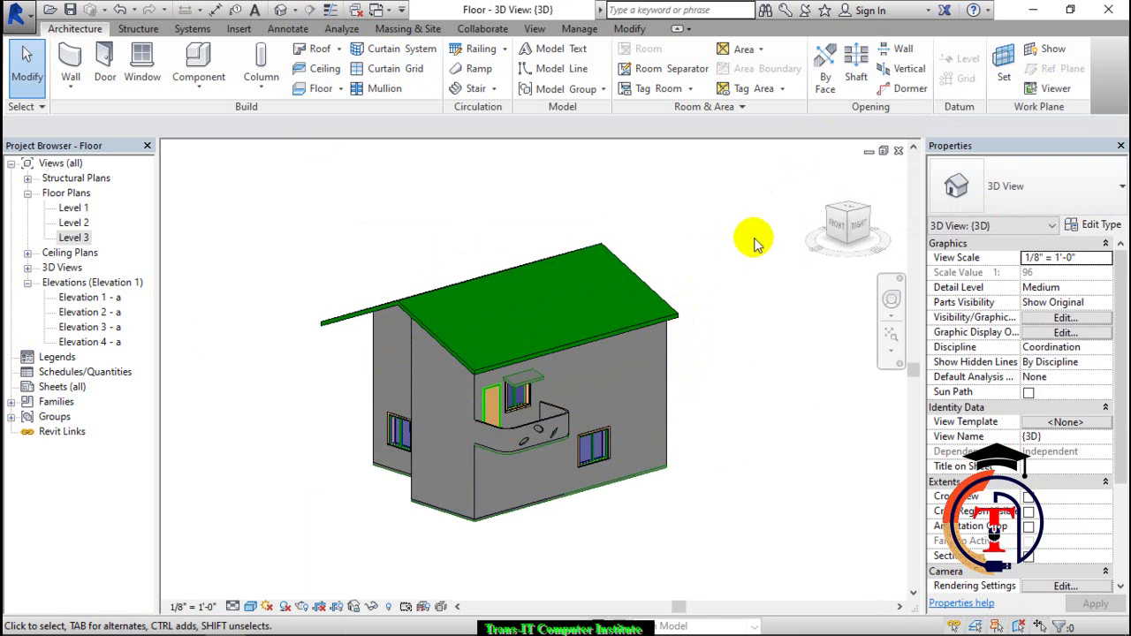
pyautogui.click(656, 325)
pyautogui.scroll(3, 619, 329)
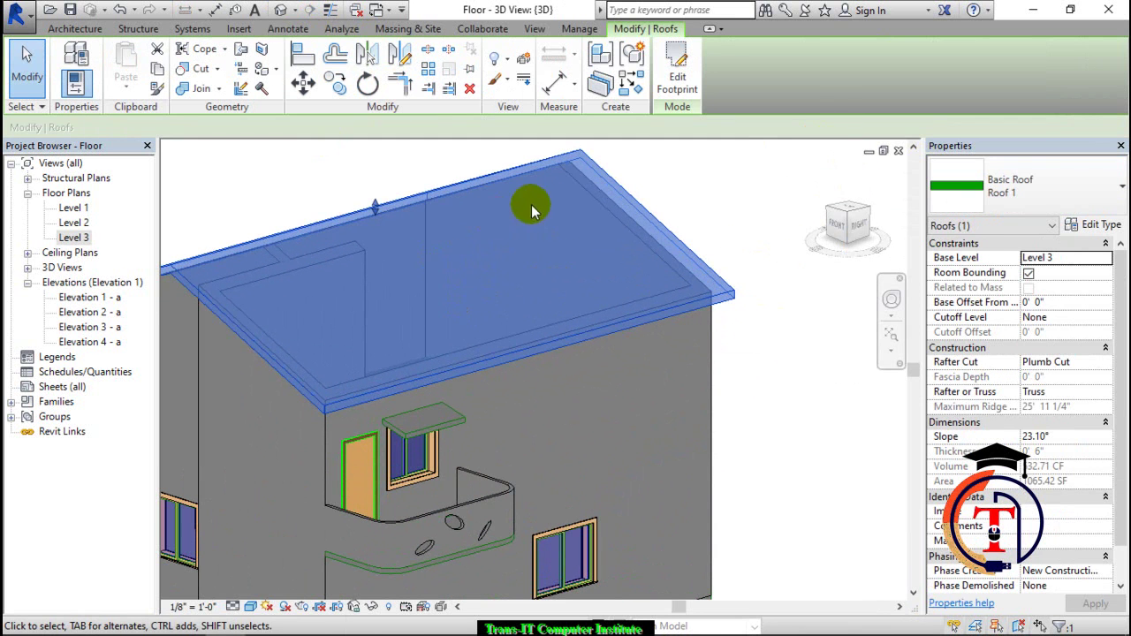
pyautogui.click(698, 170)
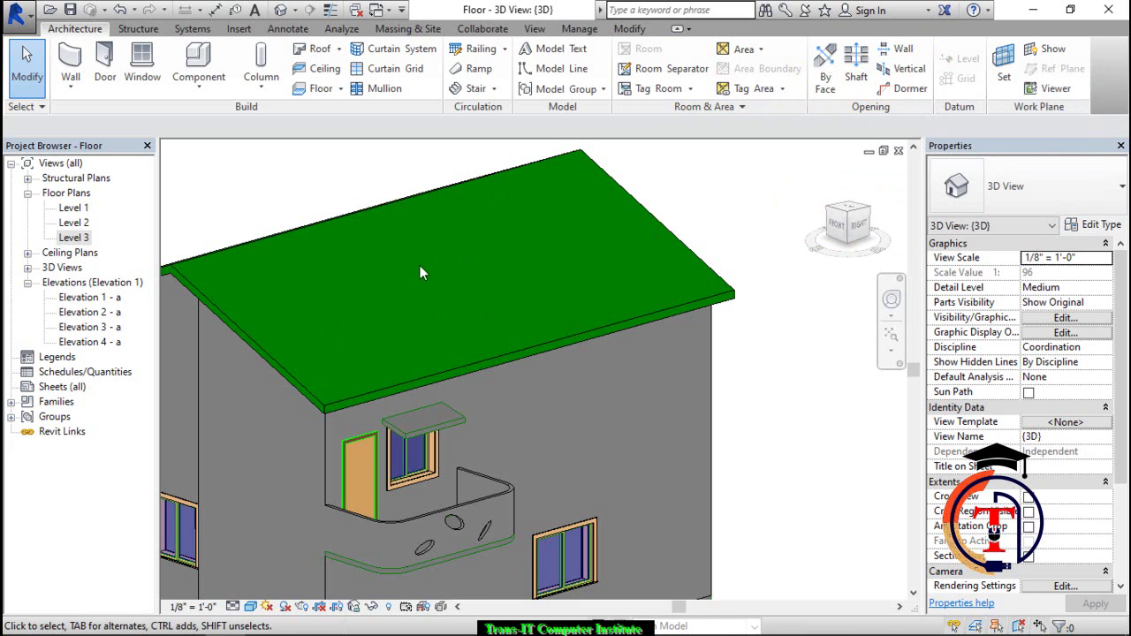
# Start a By Face opening on the roof slope above the balcony and sketch a rectangle about 4'-0" by 6'-6" on the Level 3 plan
pyautogui.click(72, 228)
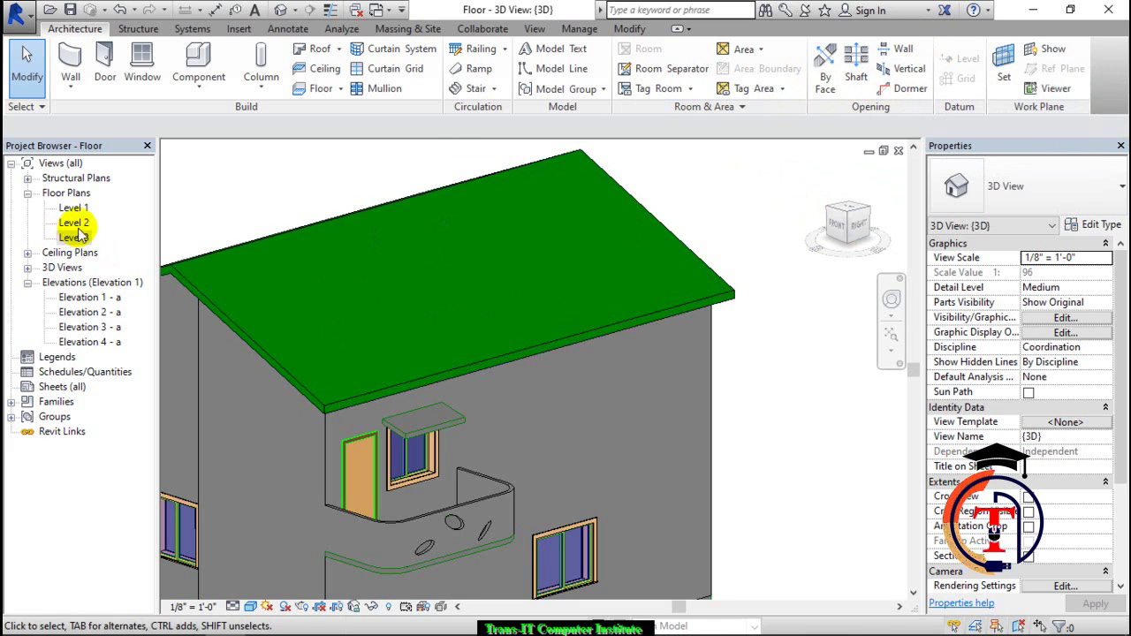
pyautogui.click(820, 72)
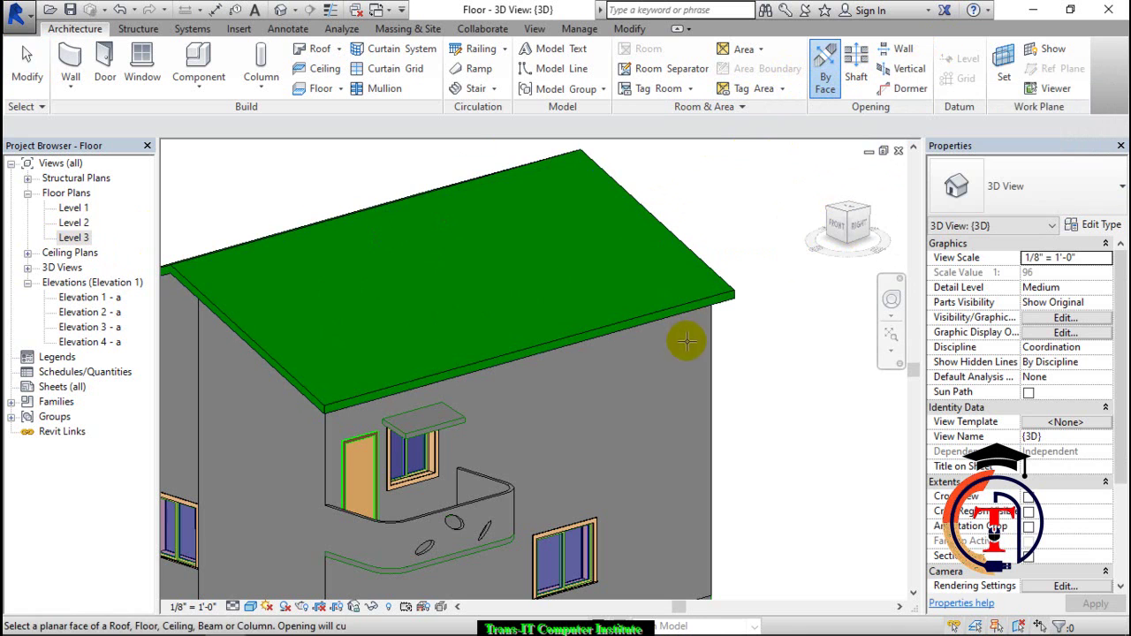
pyautogui.click(311, 390)
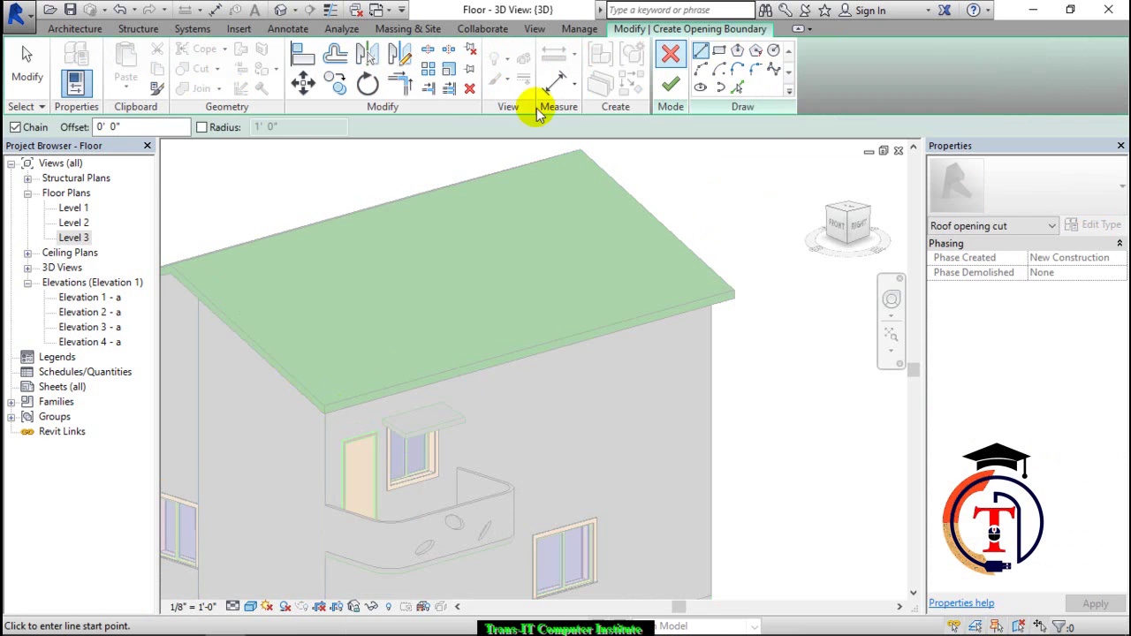
pyautogui.doubleClick(75, 239)
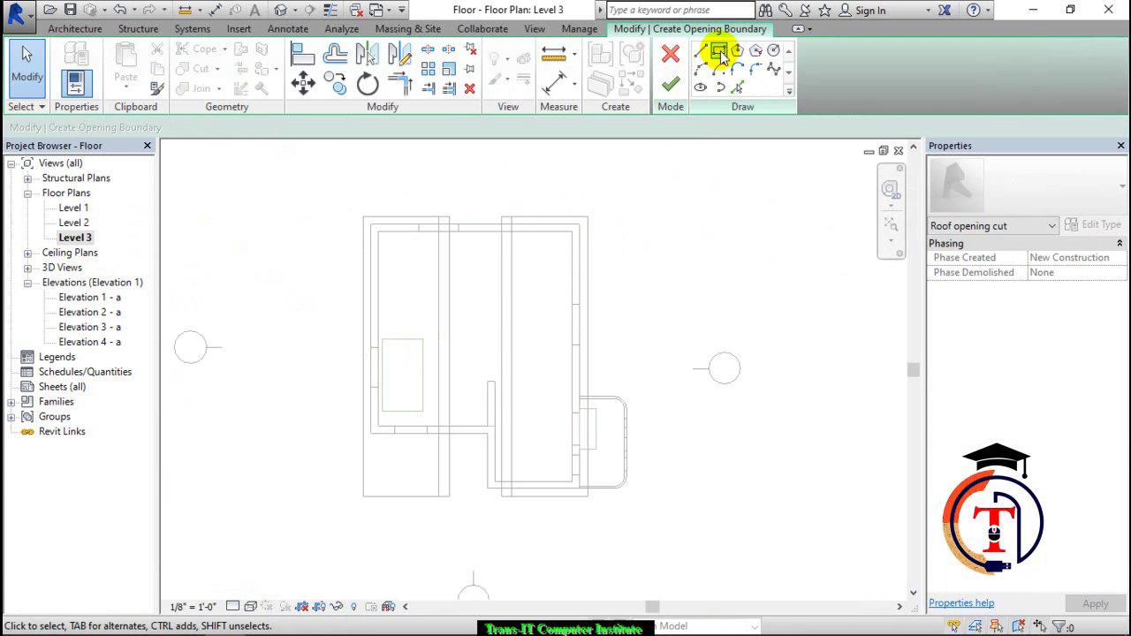
pyautogui.click(719, 50)
pyautogui.scroll(2, 536, 283)
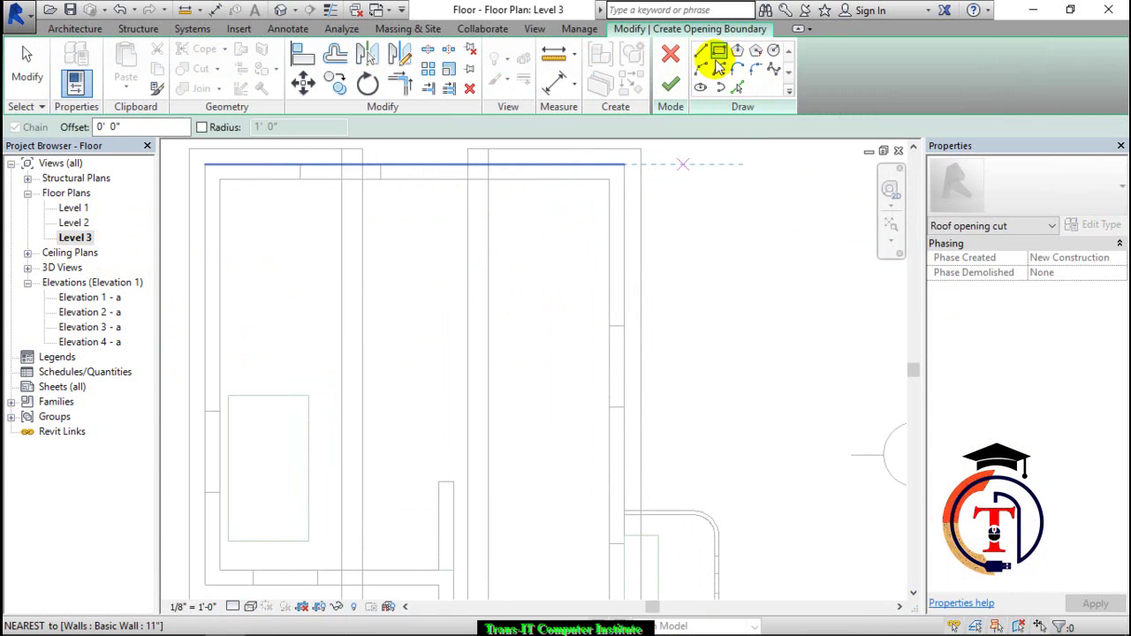
pyautogui.click(521, 269)
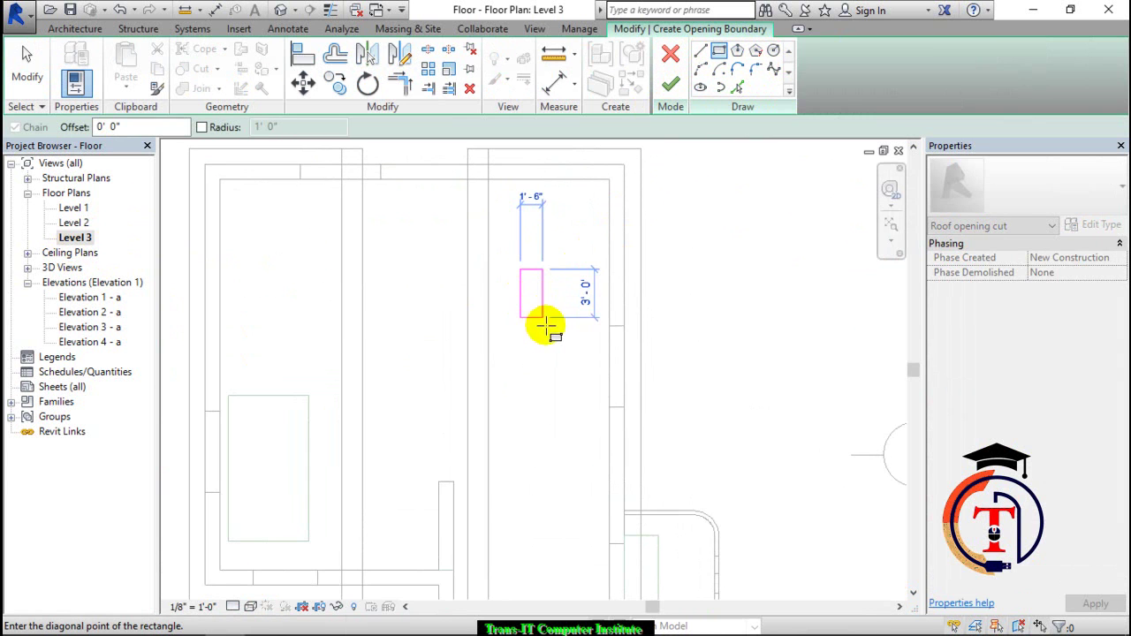
pyautogui.click(580, 373)
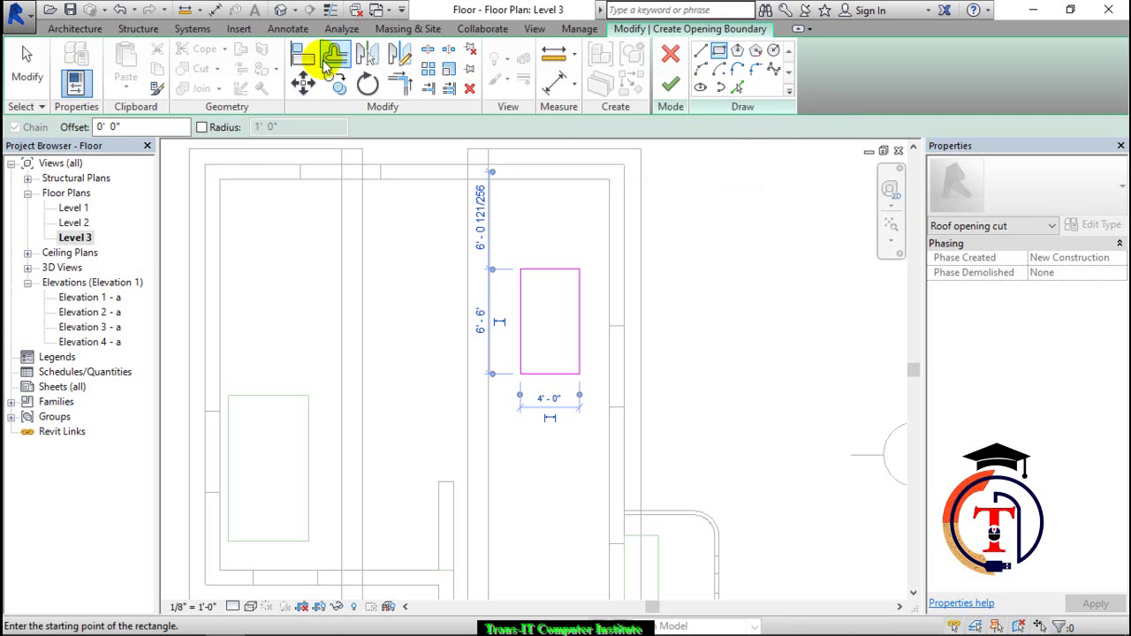
# Return to the 3D view and finish the rectangular roof opening, keeping the cut despite the warning
pyautogui.click(281, 9)
pyautogui.keyDown('shift'); pyautogui.moveTo(575, 321); pyautogui.dragTo(675, 298, button='middle'); pyautogui.keyUp('shift')
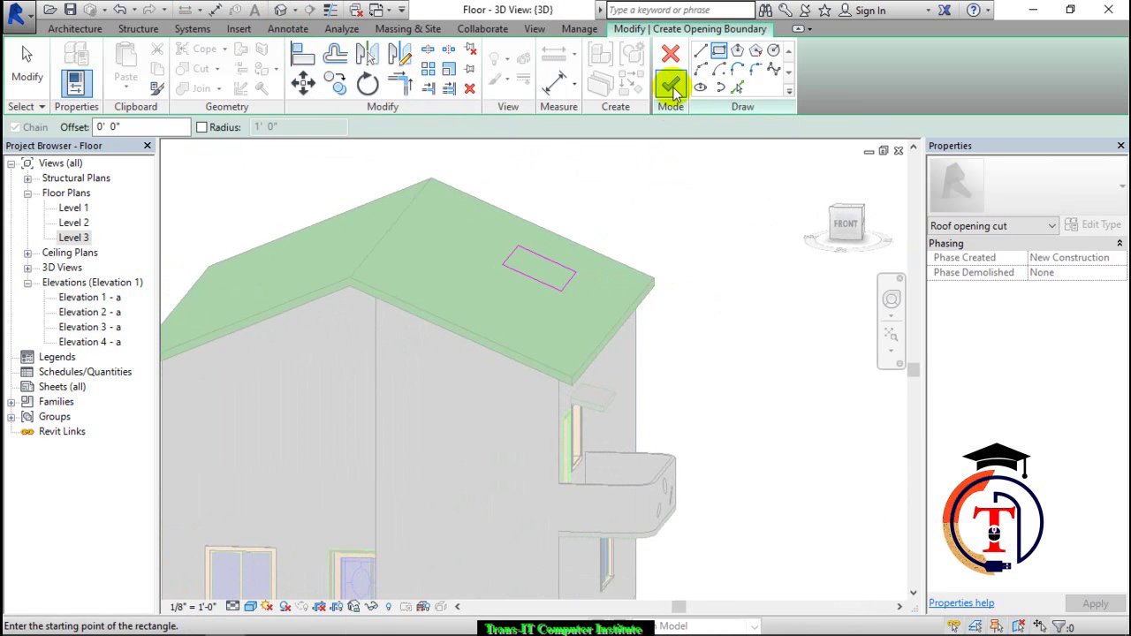
pyautogui.click(670, 84)
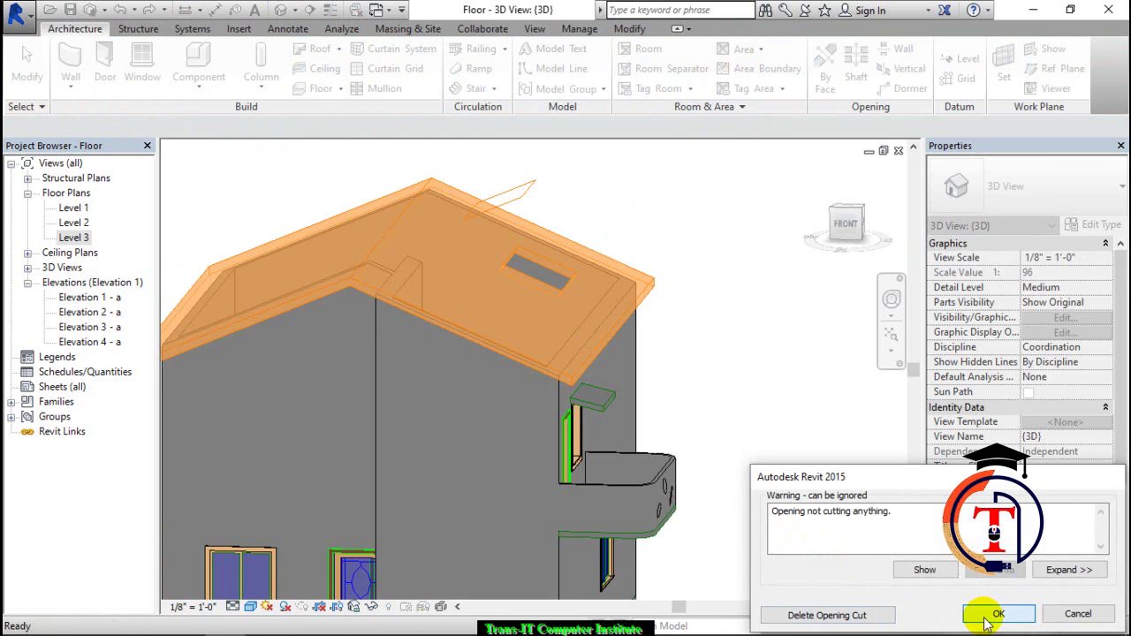
pyautogui.click(996, 616)
pyautogui.click(738, 370)
pyautogui.keyDown('shift'); pyautogui.moveTo(733, 366); pyautogui.dragTo(650, 465, button='middle'); pyautogui.keyUp('shift')
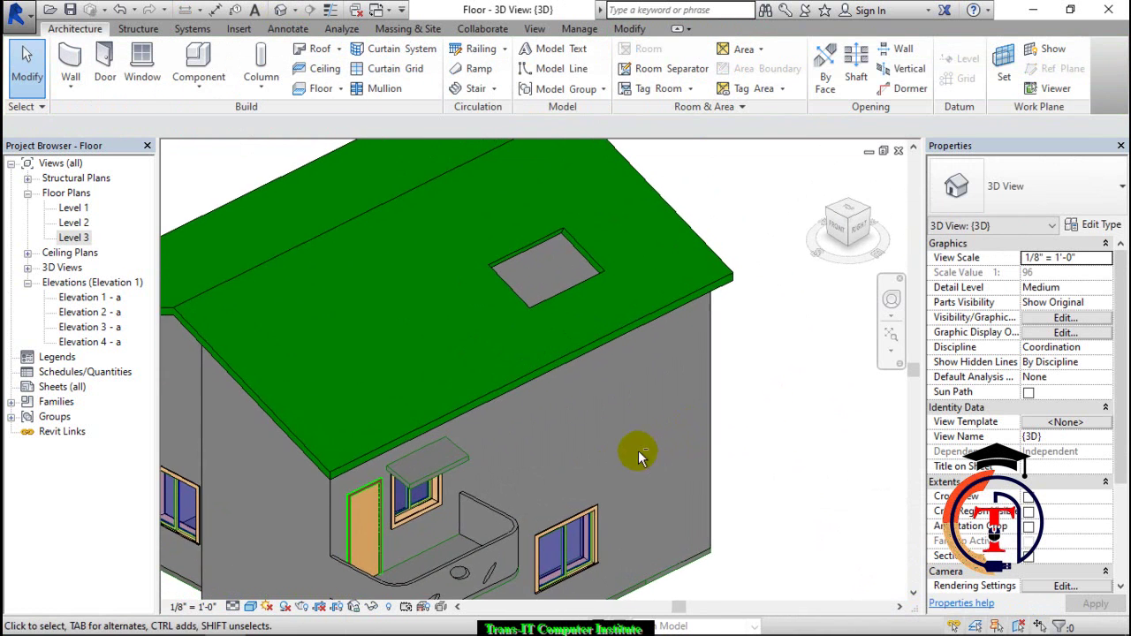
# Open the roof opening's sketch for editing and close it again
pyautogui.scroll(5, 520, 205)
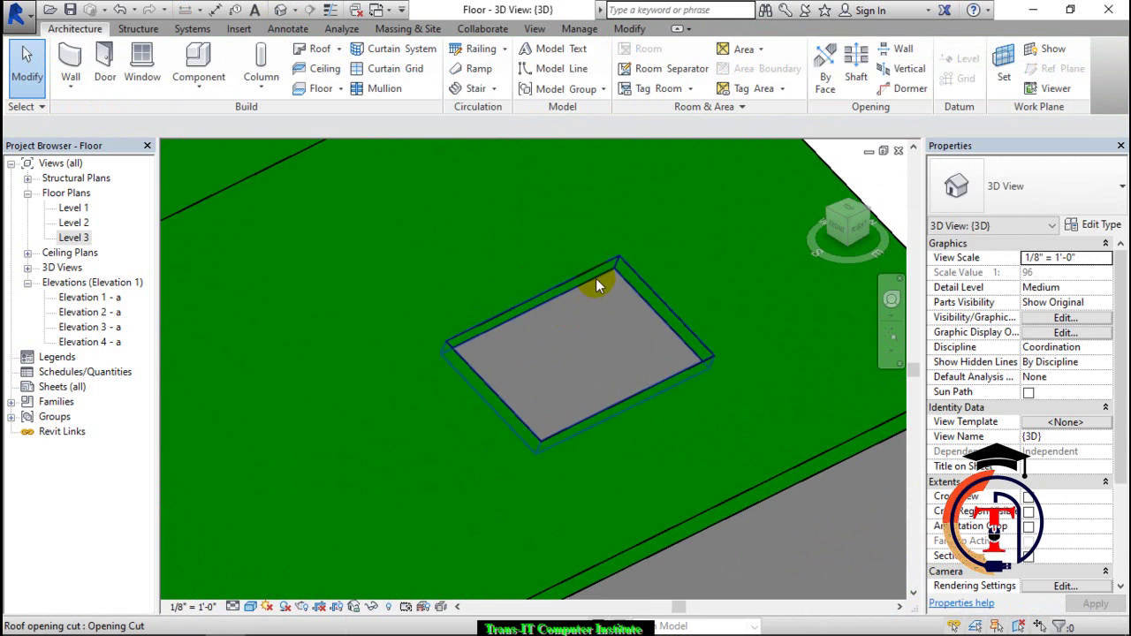
pyautogui.click(595, 278)
pyautogui.click(674, 71)
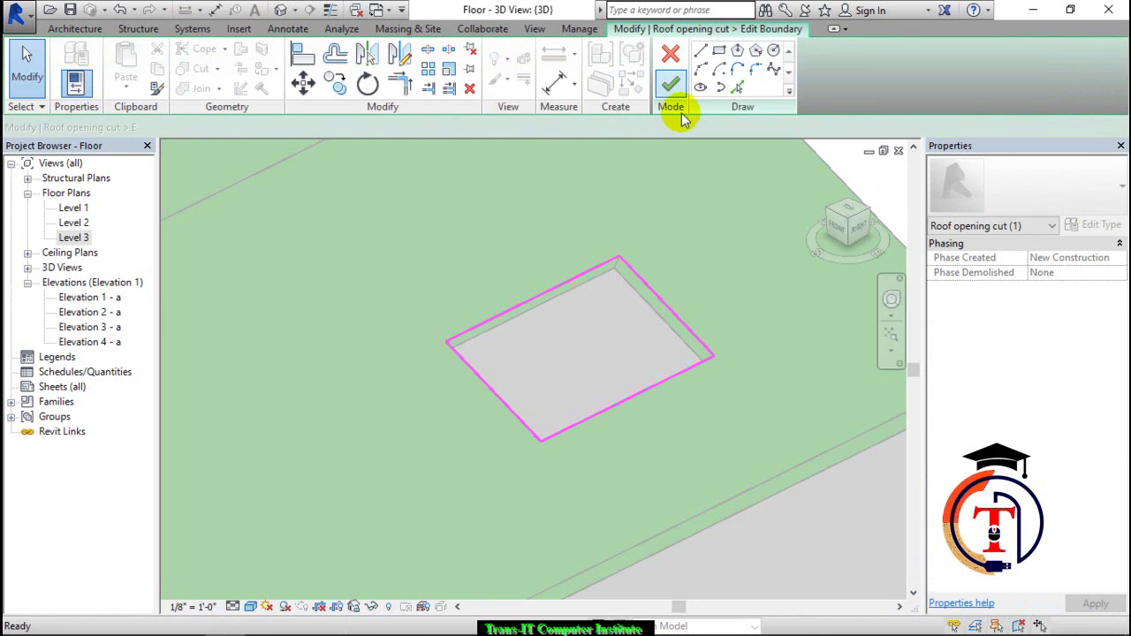
pyautogui.click(669, 83)
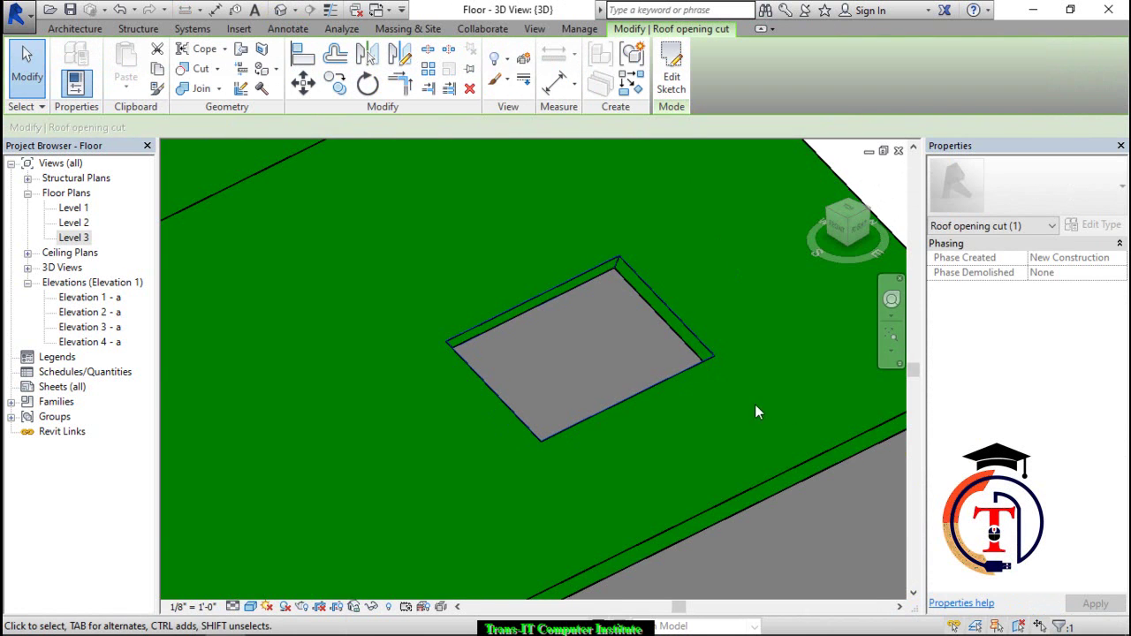
pyautogui.scroll(-6, 776, 411)
pyautogui.keyDown('shift'); pyautogui.moveTo(672, 336); pyautogui.dragTo(694, 316, button='middle'); pyautogui.keyUp('shift')
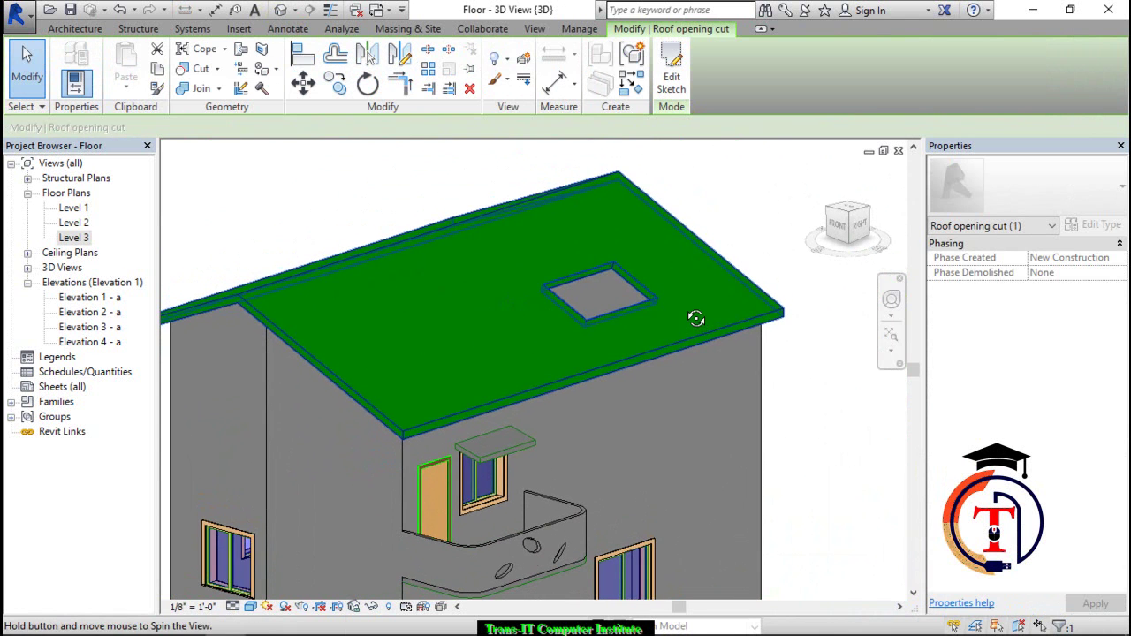
pyautogui.click(750, 176)
# Edit the roof opening's sketch, set the spacing between its two long edges to 4'-6", and finish the sketch
pyautogui.click(607, 275)
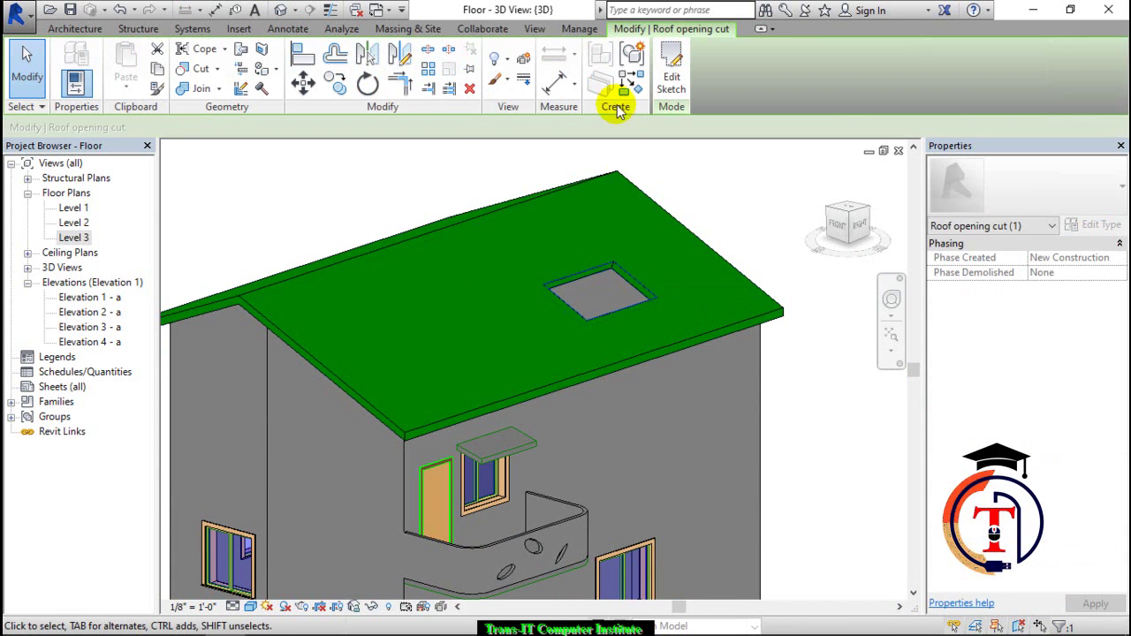
pyautogui.click(674, 63)
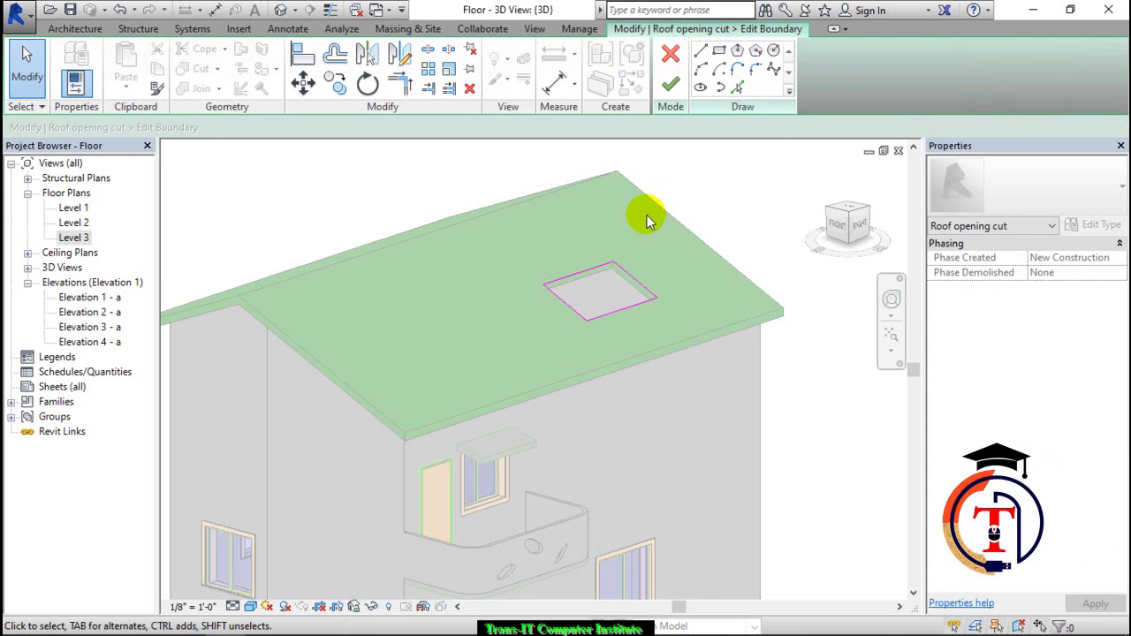
pyautogui.click(596, 274)
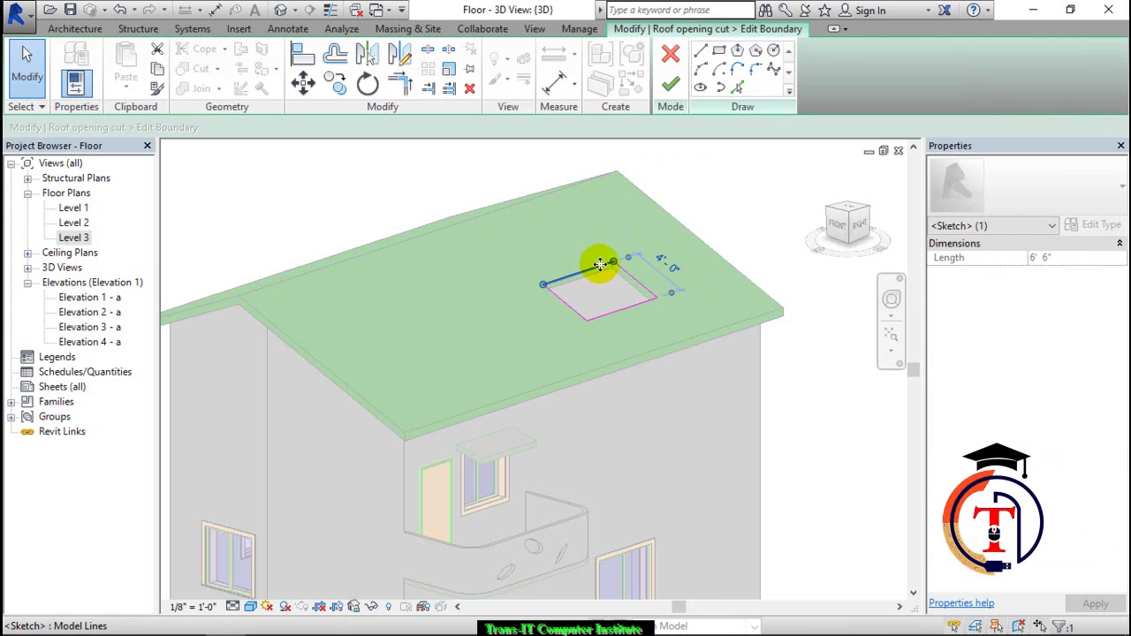
pyautogui.click(662, 262)
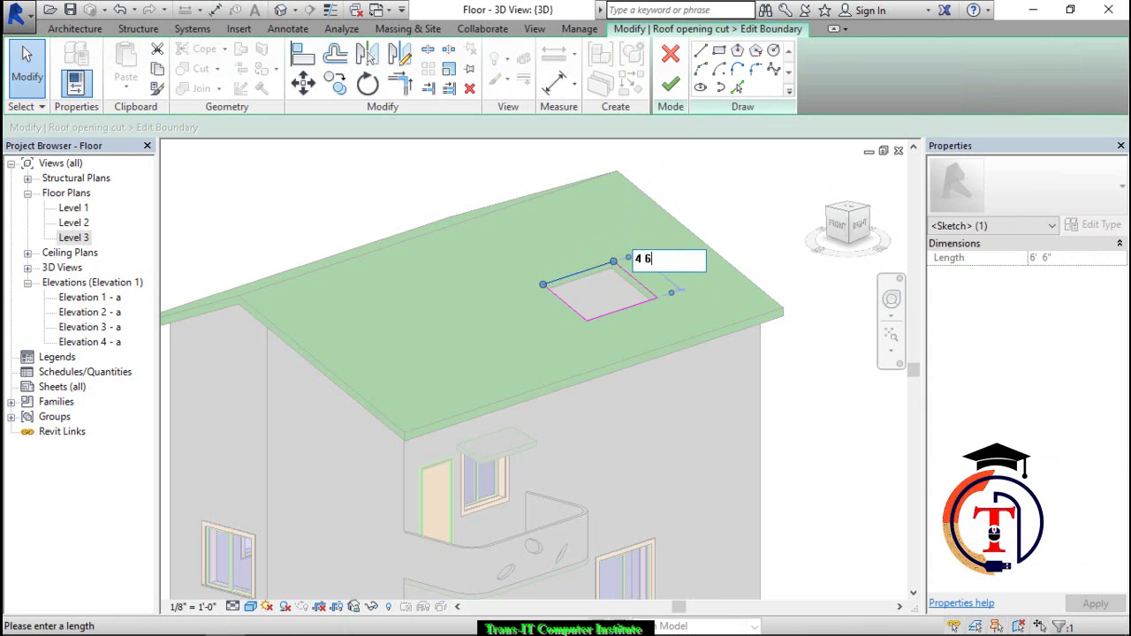
pyautogui.press('Return')
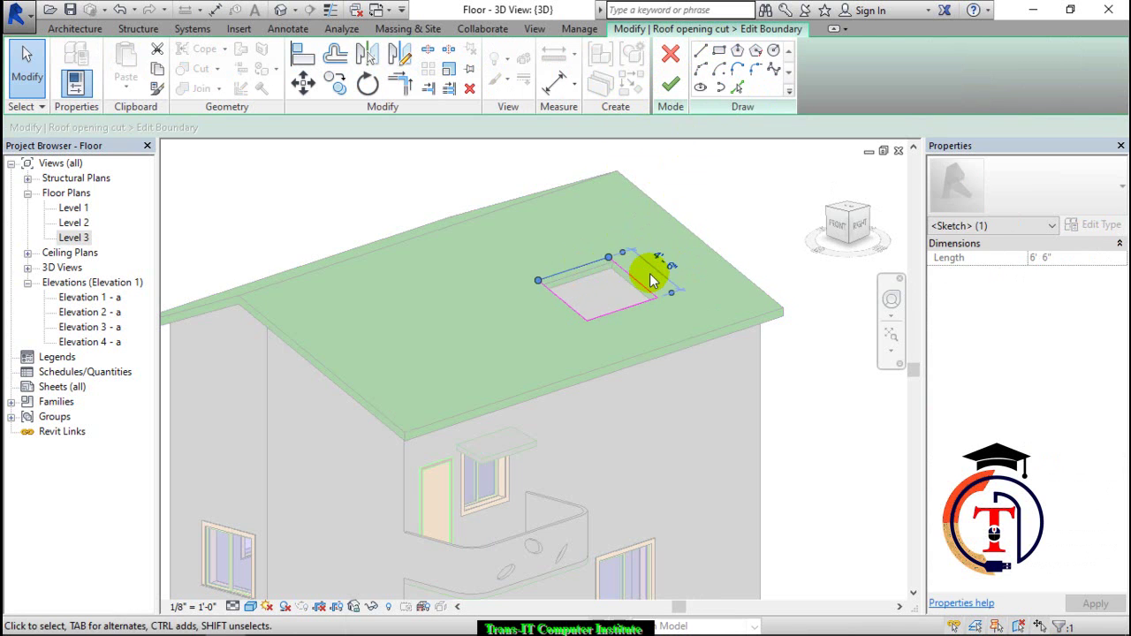
pyautogui.click(667, 87)
pyautogui.click(998, 615)
pyautogui.click(763, 232)
pyautogui.keyDown('shift'); pyautogui.moveTo(720, 291); pyautogui.dragTo(614, 298, button='middle'); pyautogui.keyUp('shift')
pyautogui.scroll(5, 615, 298)
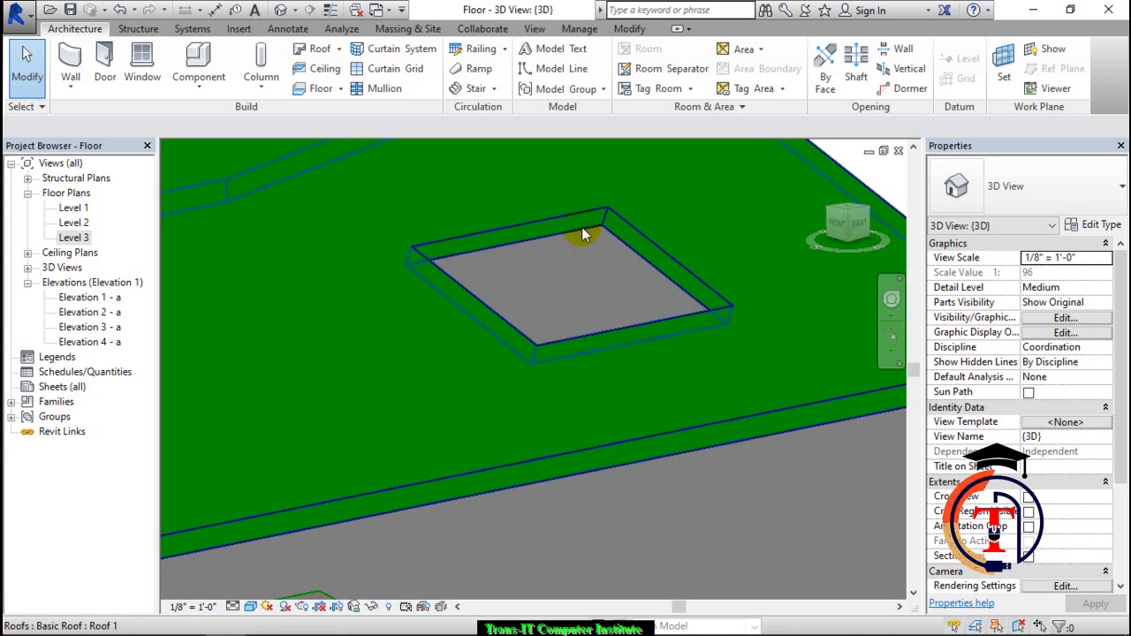
# Start a Vertical opening on the roof and sketch a rectangle about 3'-10" wide below the first opening on the Level 3 plan
pyautogui.scroll(-3, 581, 236)
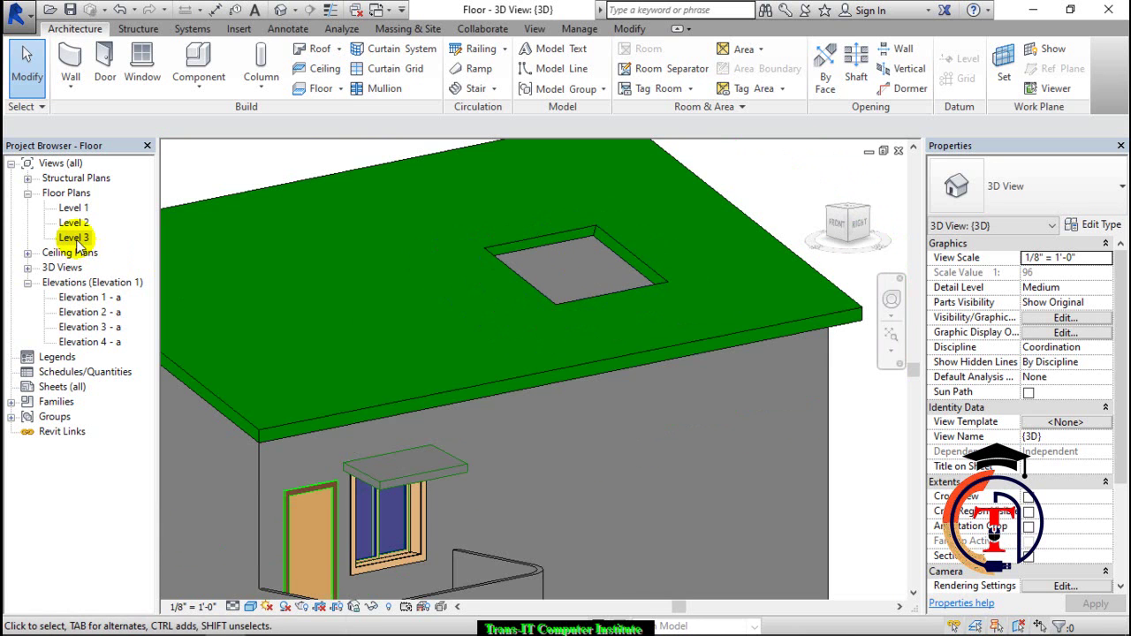
pyautogui.scroll(-2, 505, 250)
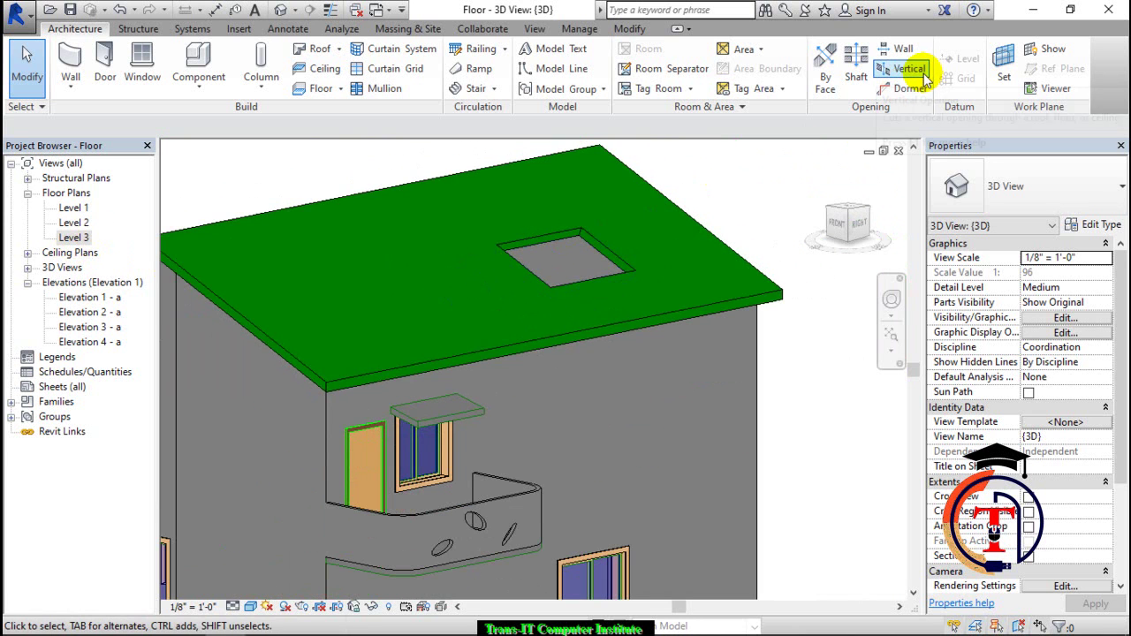
pyautogui.click(924, 75)
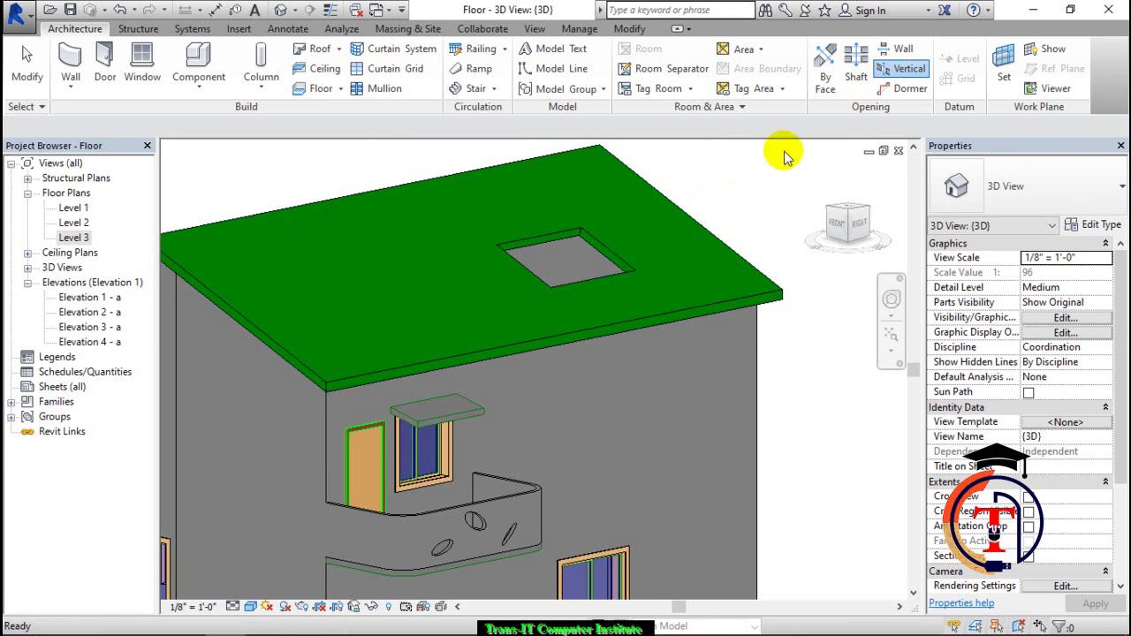
pyautogui.click(726, 232)
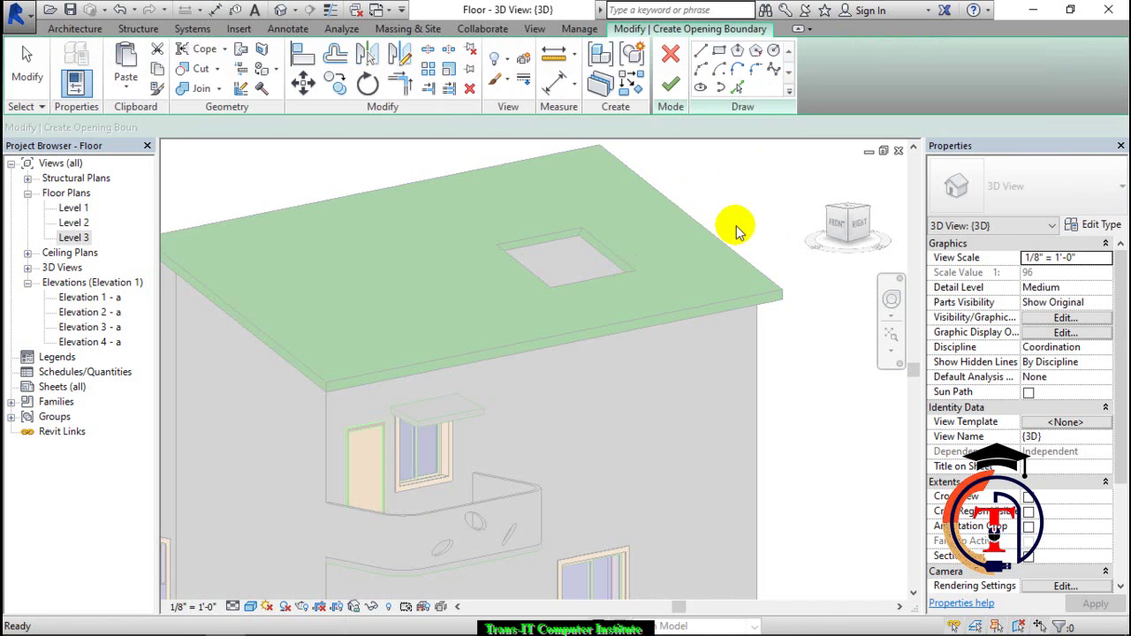
pyautogui.doubleClick(74, 238)
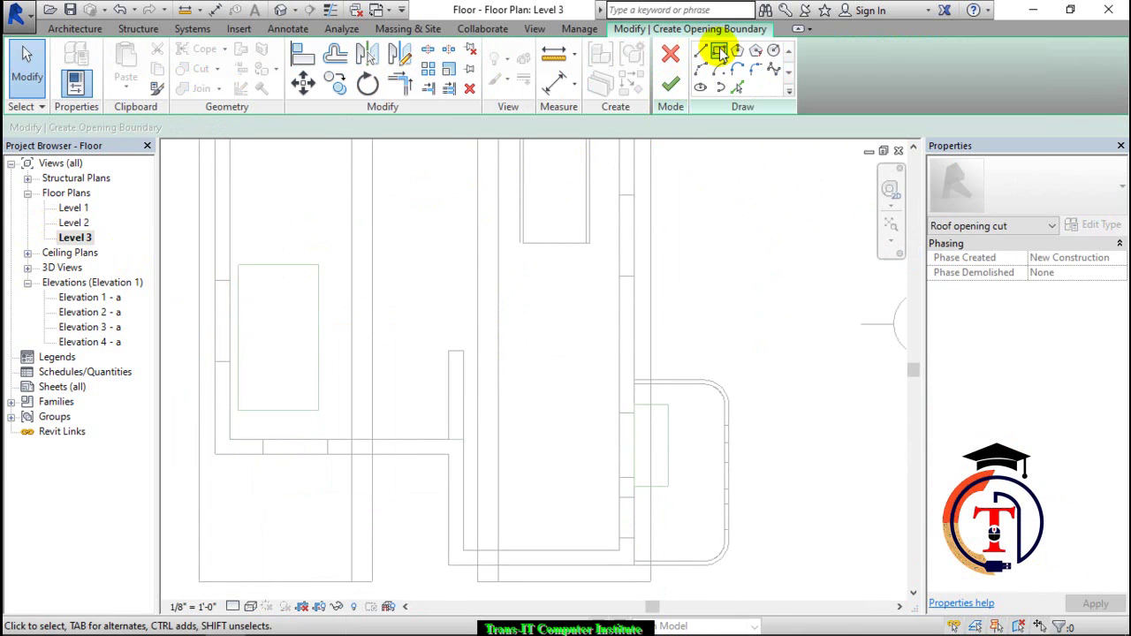
pyautogui.click(719, 51)
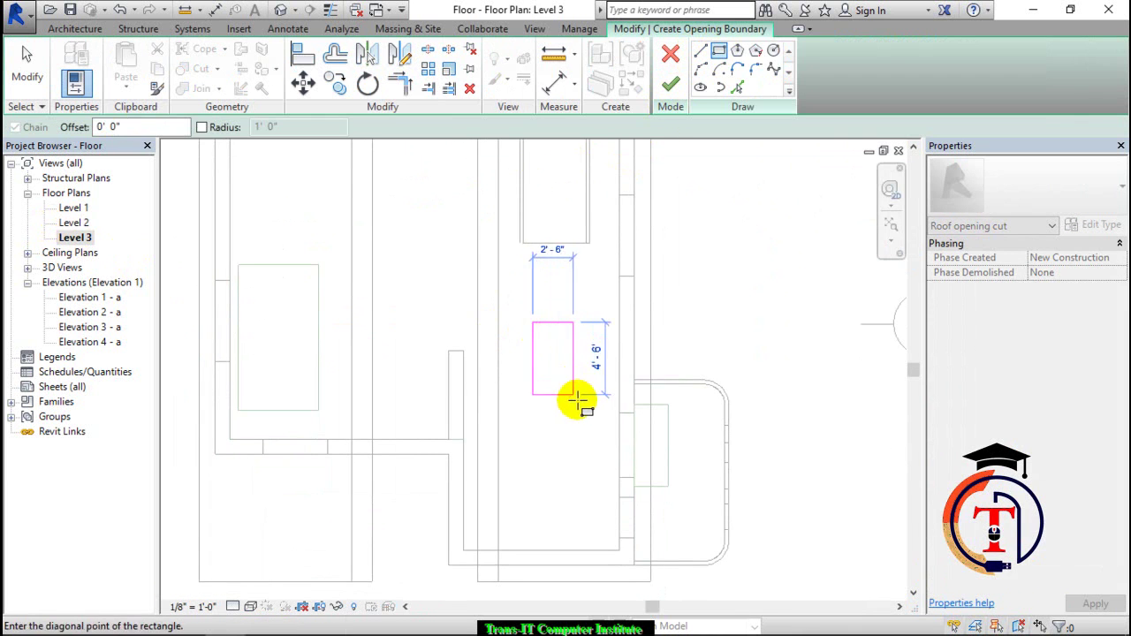
pyautogui.click(596, 439)
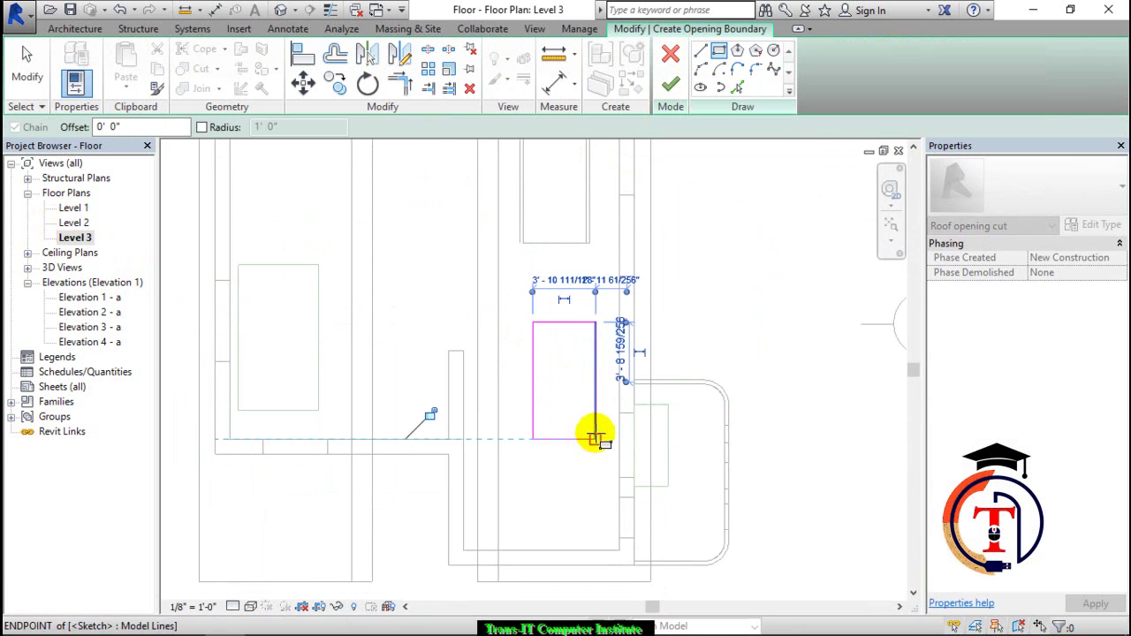
# Finish the vertical roof opening, keeping the cut, and compare its edges with the by-face opening in the 3D view
pyautogui.click(672, 85)
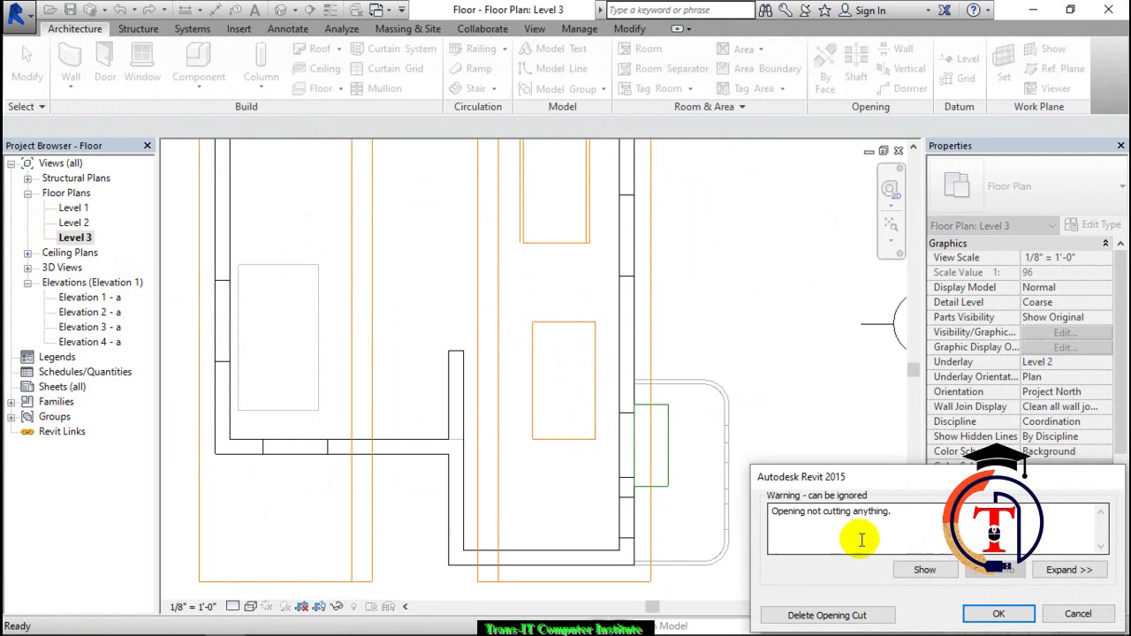
pyautogui.click(999, 613)
pyautogui.click(281, 11)
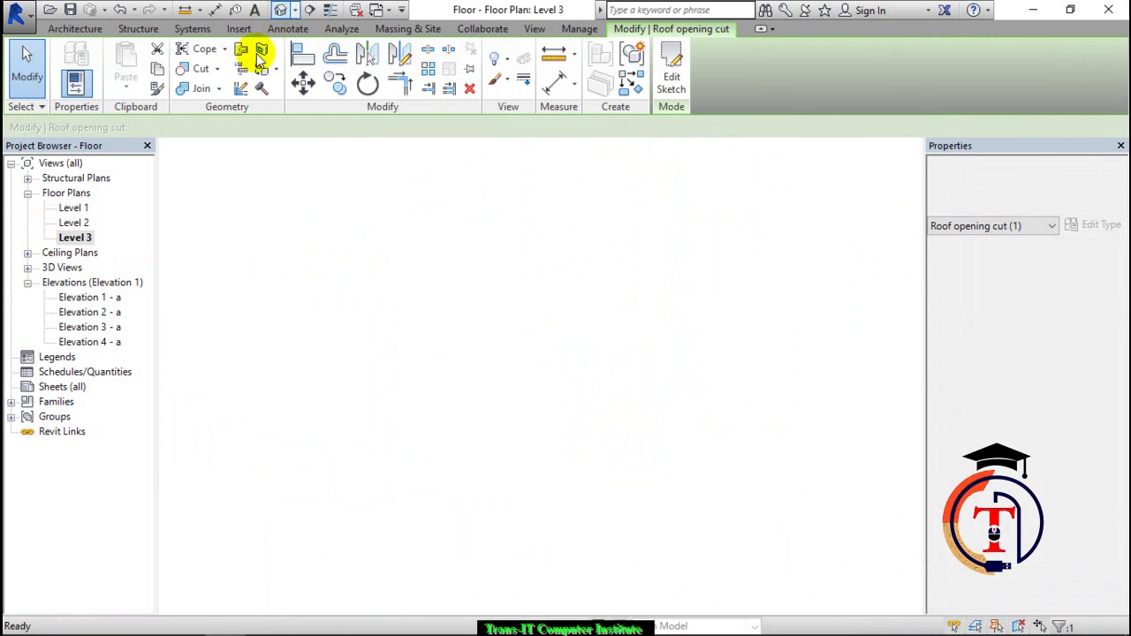
pyautogui.keyDown('shift'); pyautogui.moveTo(529, 361); pyautogui.dragTo(537, 353, button='middle'); pyautogui.keyUp('shift')
pyautogui.scroll(5, 434, 271)
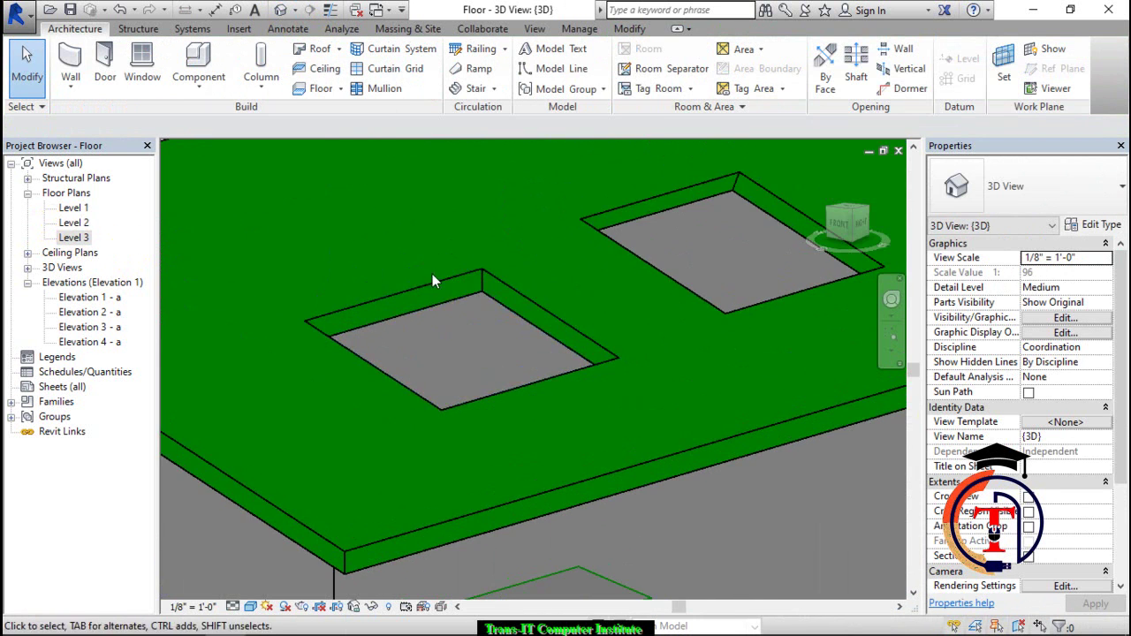
pyautogui.moveTo(316, 368); pyautogui.dragTo(442, 366, button='middle')
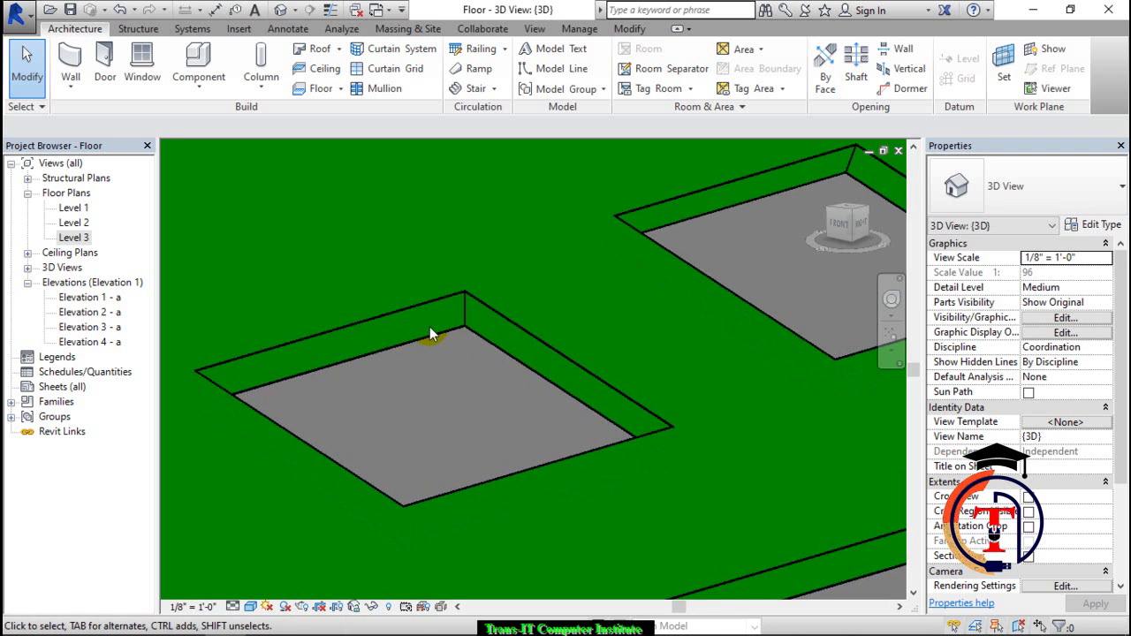
pyautogui.click(80, 239)
pyautogui.moveTo(702, 222); pyautogui.dragTo(614, 256, button='middle')
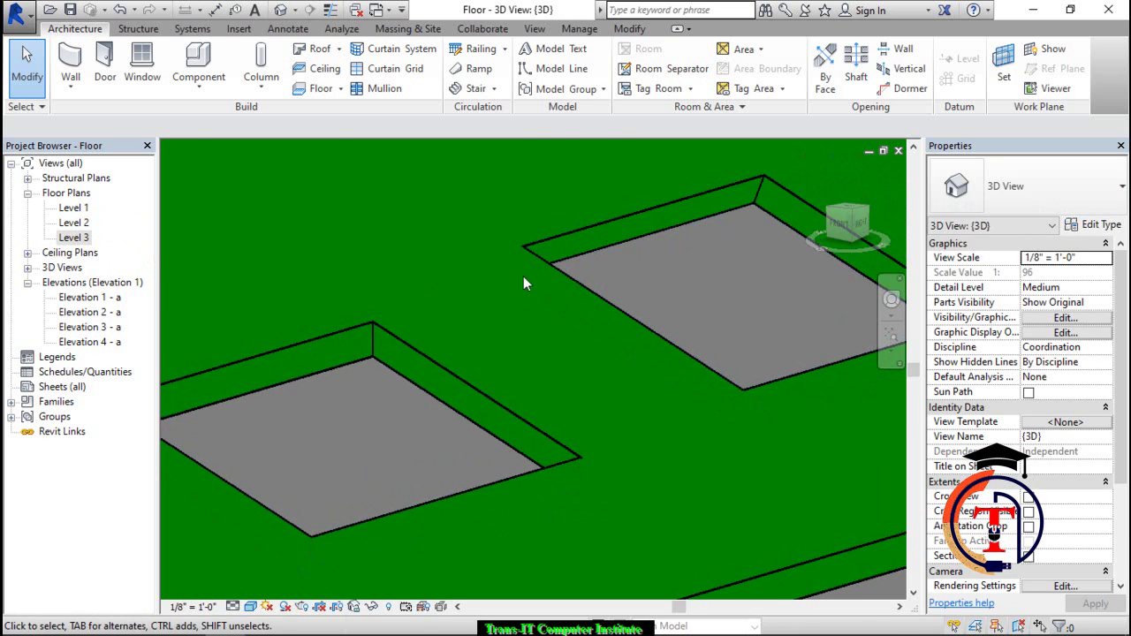
# Create a shaft opening on the Level 3 plan from a rectangle near the upper wall, beside the two existing roof openings
pyautogui.scroll(-4, 583, 360)
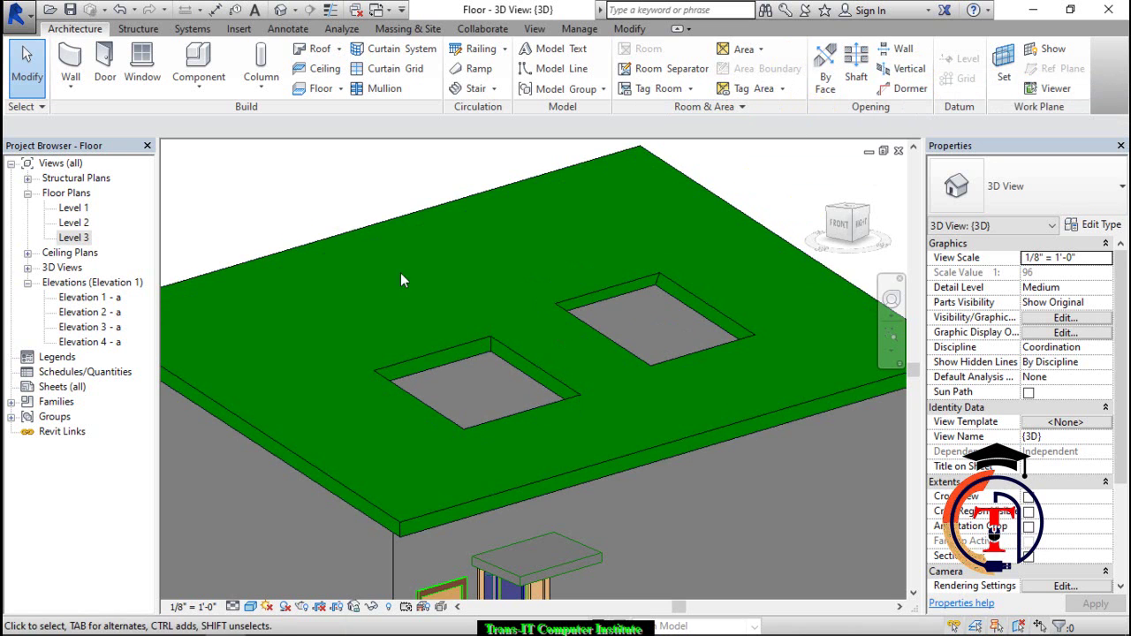
pyautogui.scroll(-1, 549, 280)
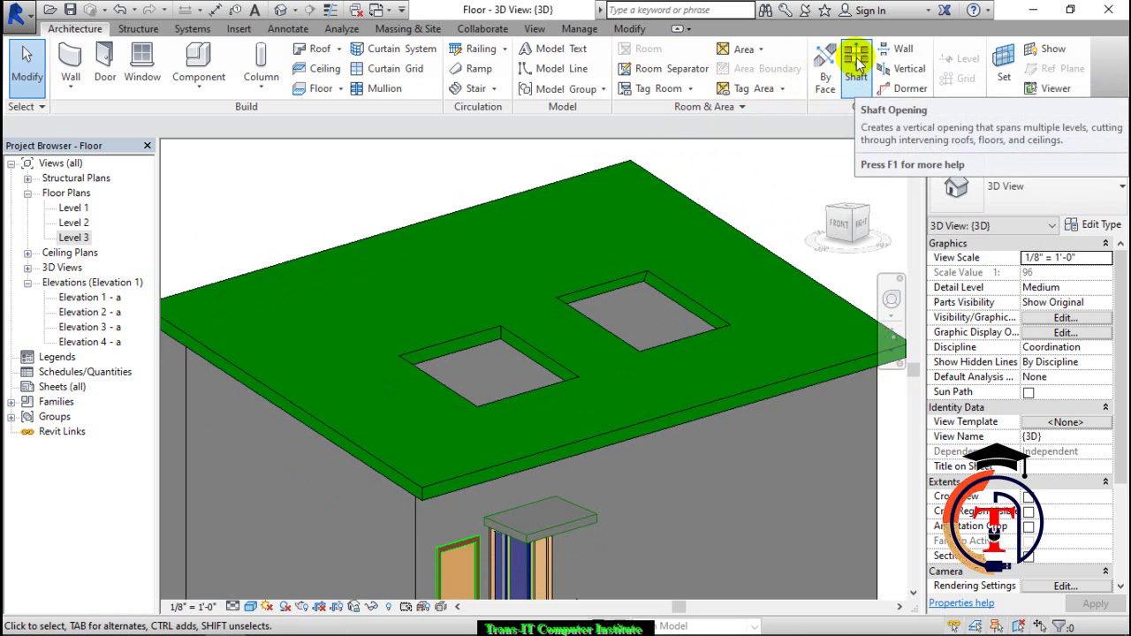
pyautogui.click(329, 249)
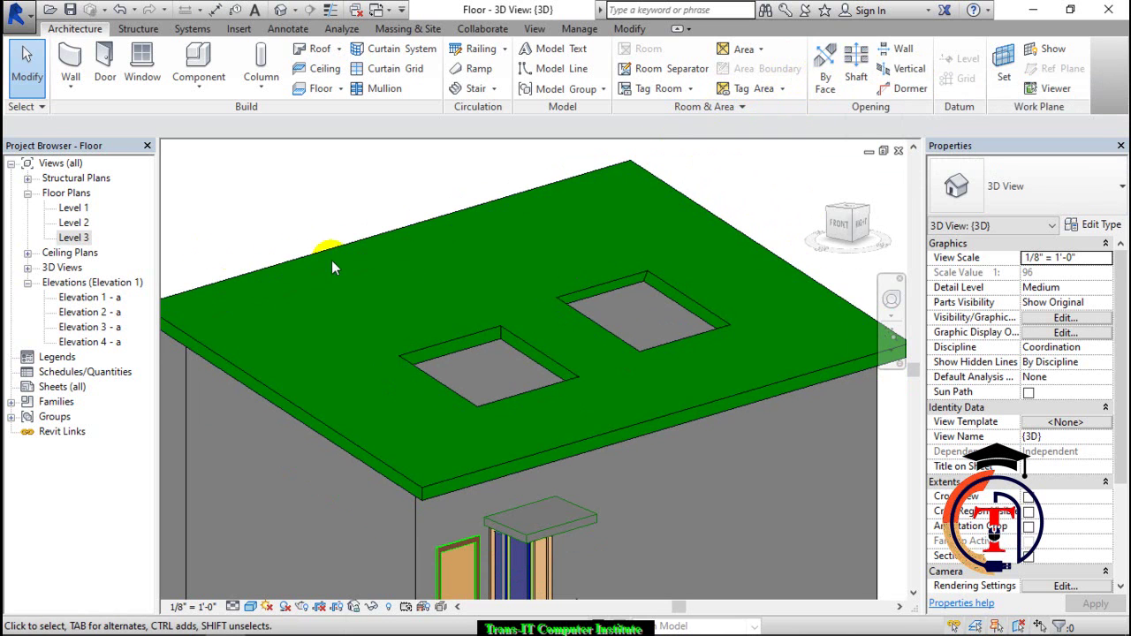
pyautogui.doubleClick(74, 238)
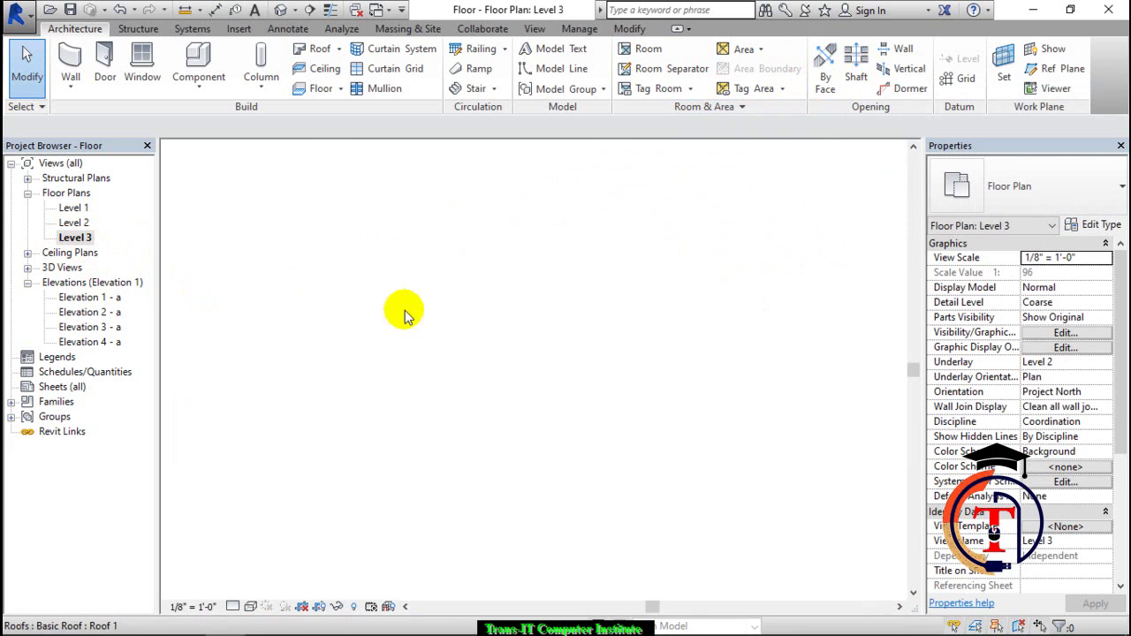
pyautogui.moveTo(480, 306); pyautogui.dragTo(533, 410, button='middle')
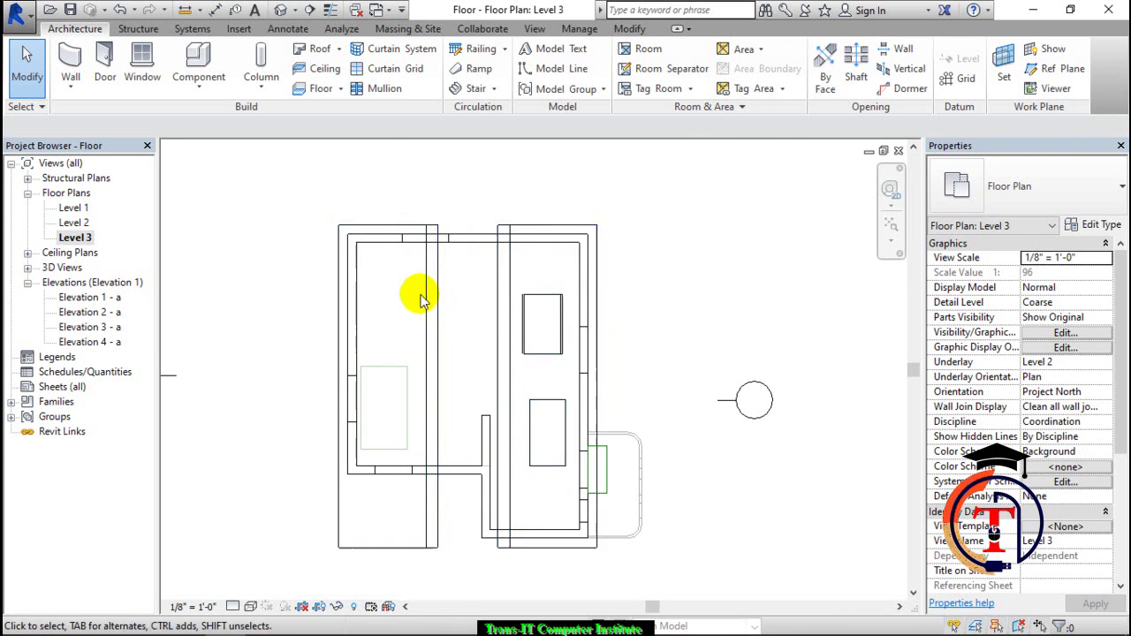
pyautogui.scroll(-3, 426, 300)
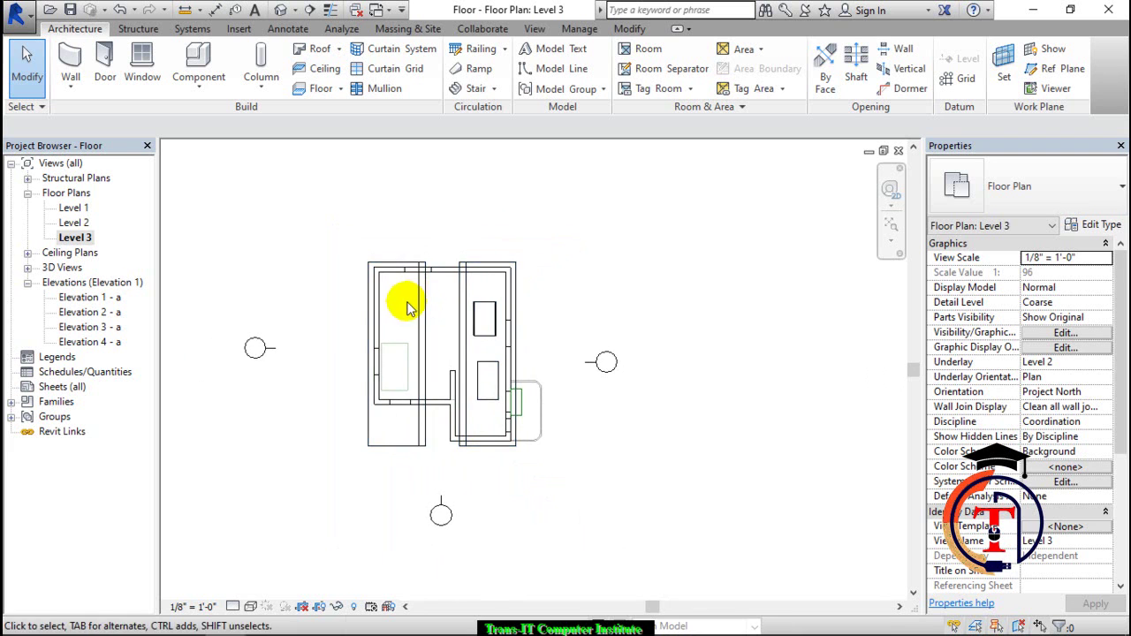
pyautogui.click(854, 71)
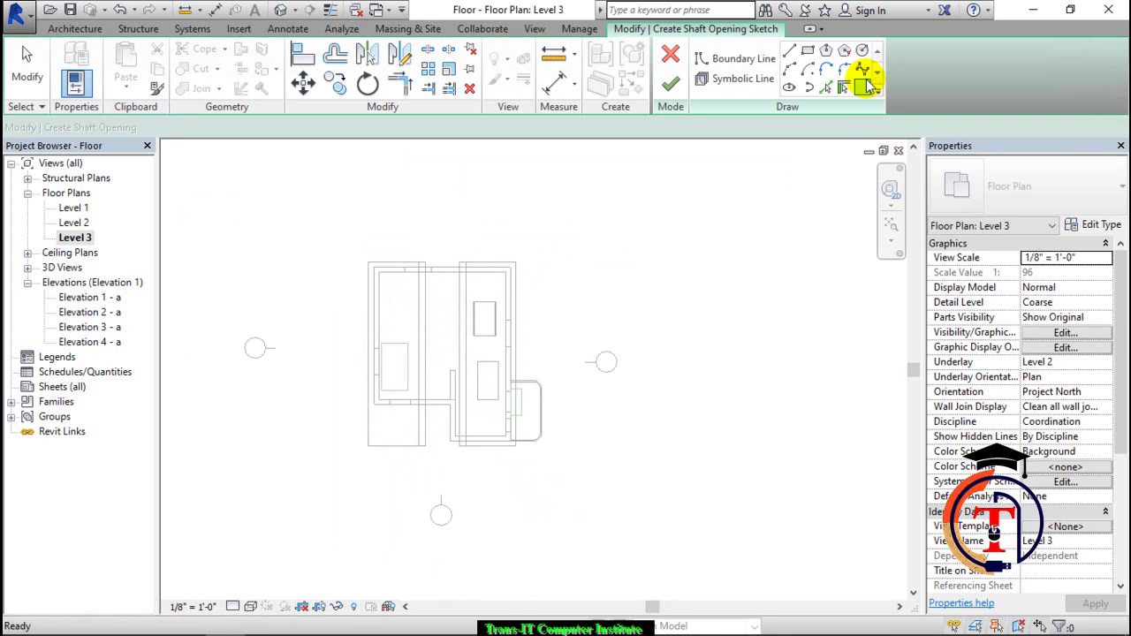
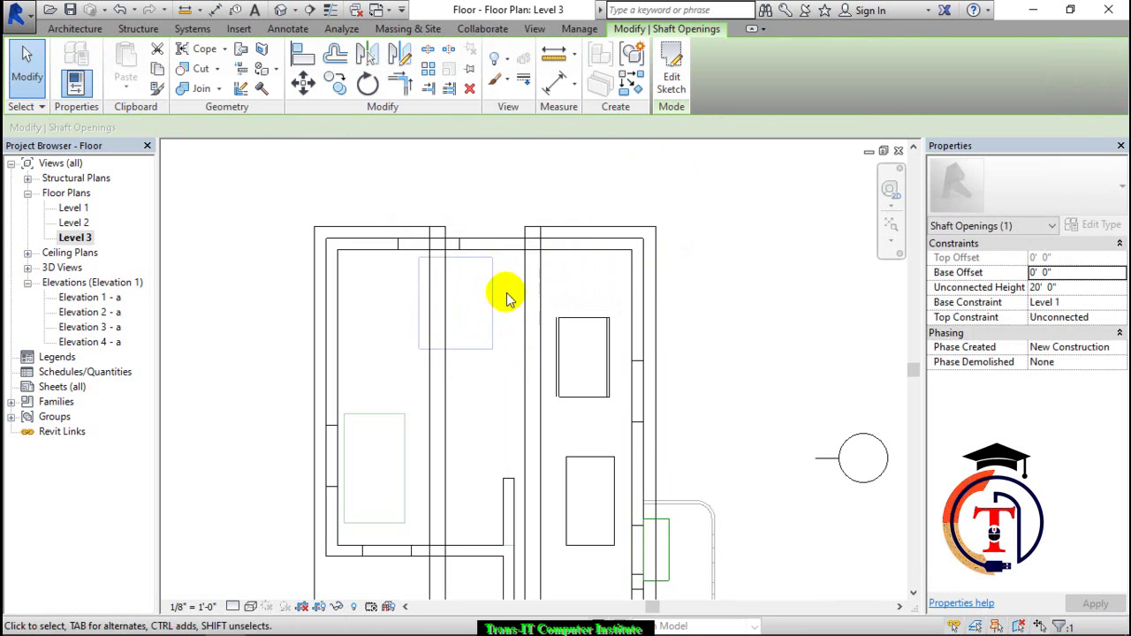
# Turn on the section box in the 3D view and lower its top below the roof to expose the shaft opening
pyautogui.click(281, 10)
pyautogui.keyDown('shift'); pyautogui.moveTo(368, 162); pyautogui.dragTo(628, 360, button='middle'); pyautogui.keyUp('shift')
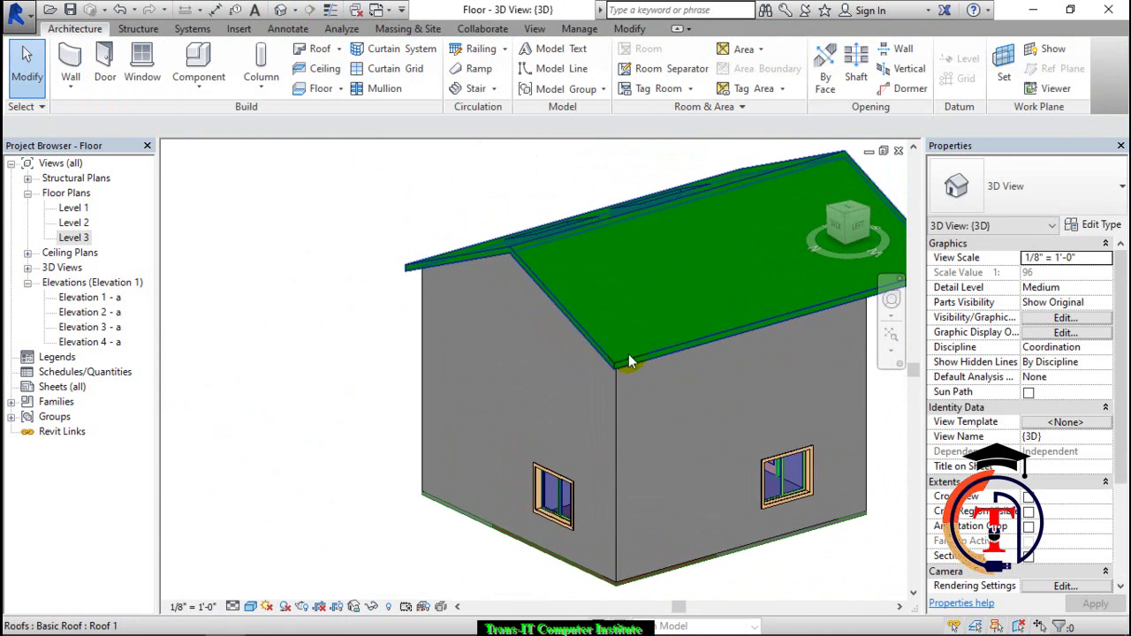
pyautogui.scroll(-2, 1115, 468)
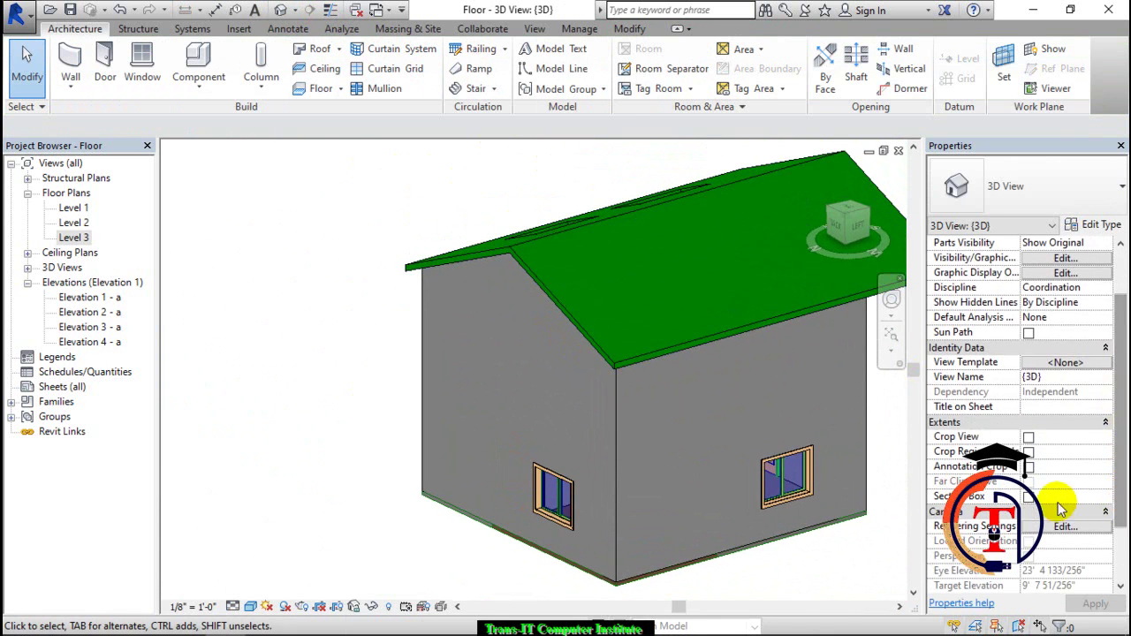
pyautogui.scroll(-3, 576, 321)
pyautogui.keyDown('shift'); pyautogui.moveTo(576, 322); pyautogui.dragTo(462, 222, button='middle'); pyautogui.keyUp('shift')
pyautogui.click(467, 221)
pyautogui.moveTo(517, 271); pyautogui.dragTo(522, 426)
pyautogui.scroll(3, 415, 410)
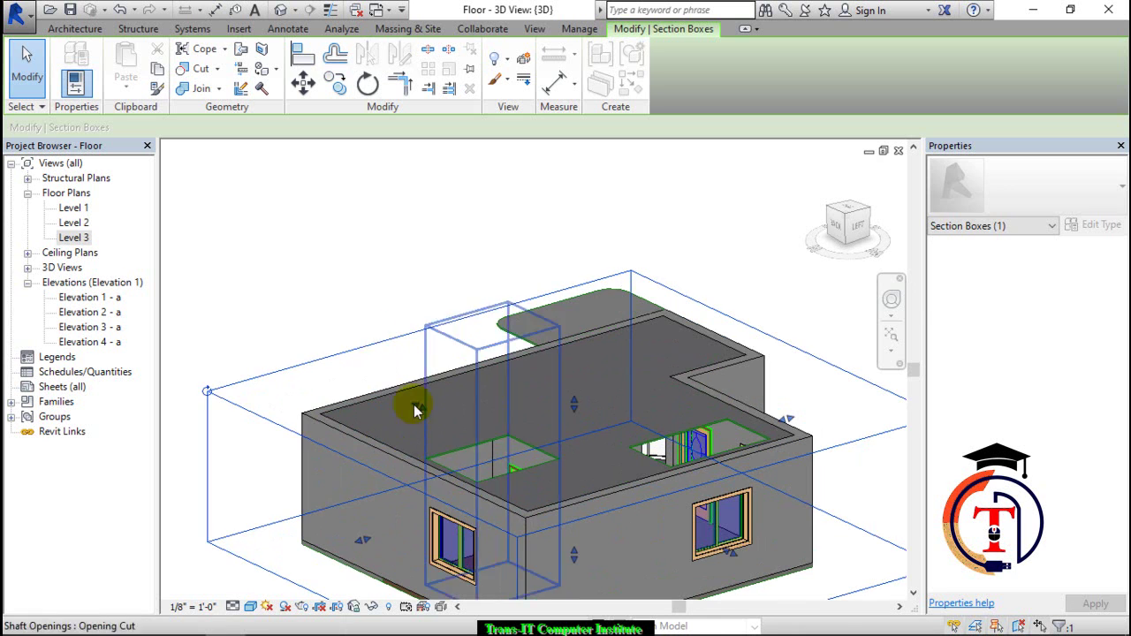
pyautogui.click(328, 247)
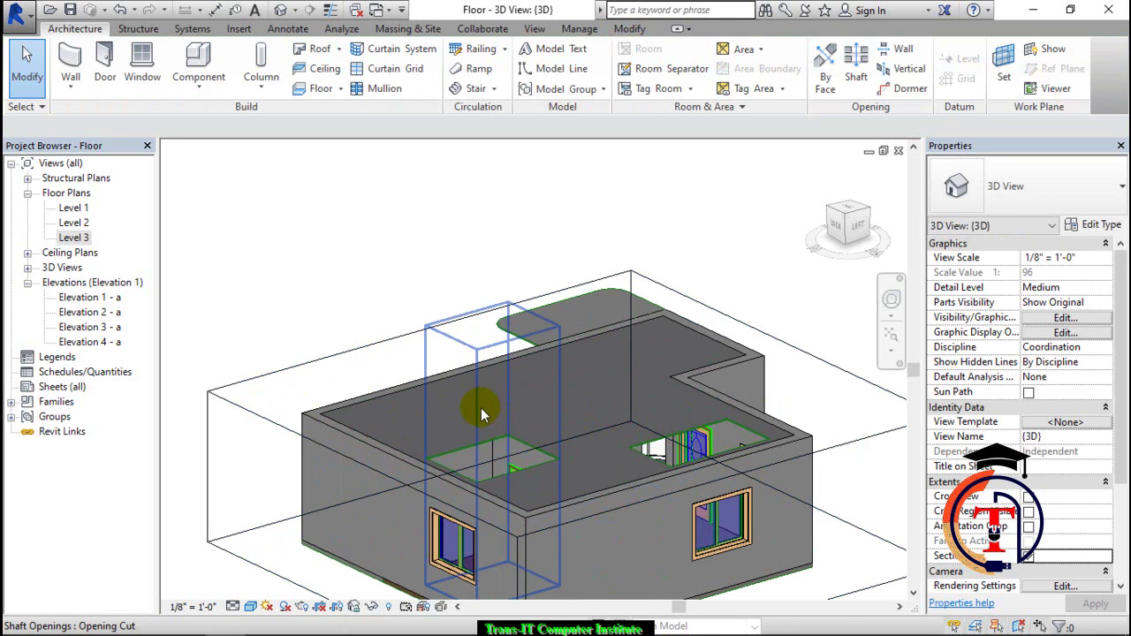
# Stretch the top of the shaft opening upward to an unconnected height of about 32'-0"
pyautogui.click(481, 408)
pyautogui.moveTo(496, 325); pyautogui.dragTo(504, 205)
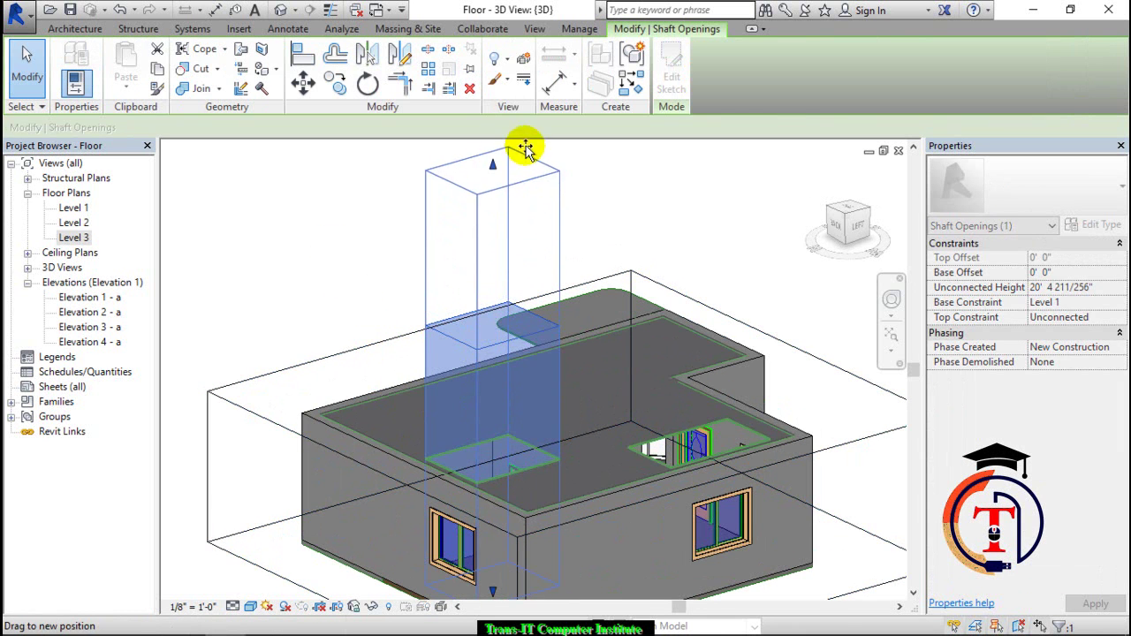
pyautogui.moveTo(526, 148); pyautogui.dragTo(527, 124)
pyautogui.scroll(-2, 560, 379)
pyautogui.moveTo(543, 336); pyautogui.dragTo(554, 392, button='middle')
pyautogui.click(793, 619)
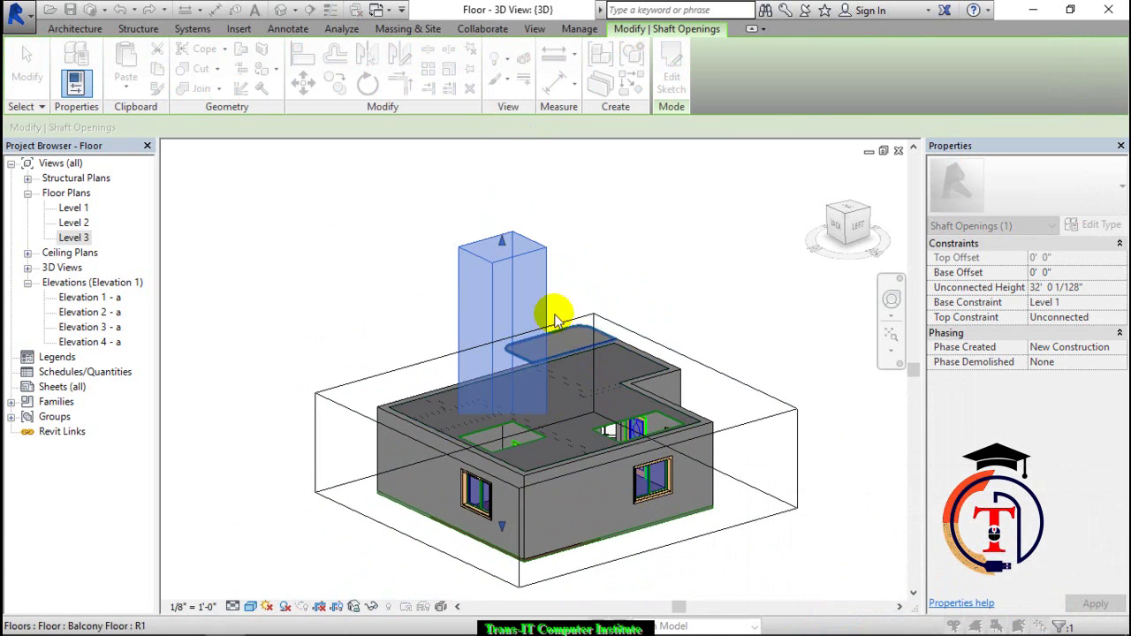
# Extend the shaft opening's base below the ground floor to a base offset of about -4'-8"
pyautogui.keyDown('shift'); pyautogui.moveTo(538, 425); pyautogui.dragTo(621, 371, button='middle'); pyautogui.keyUp('shift')
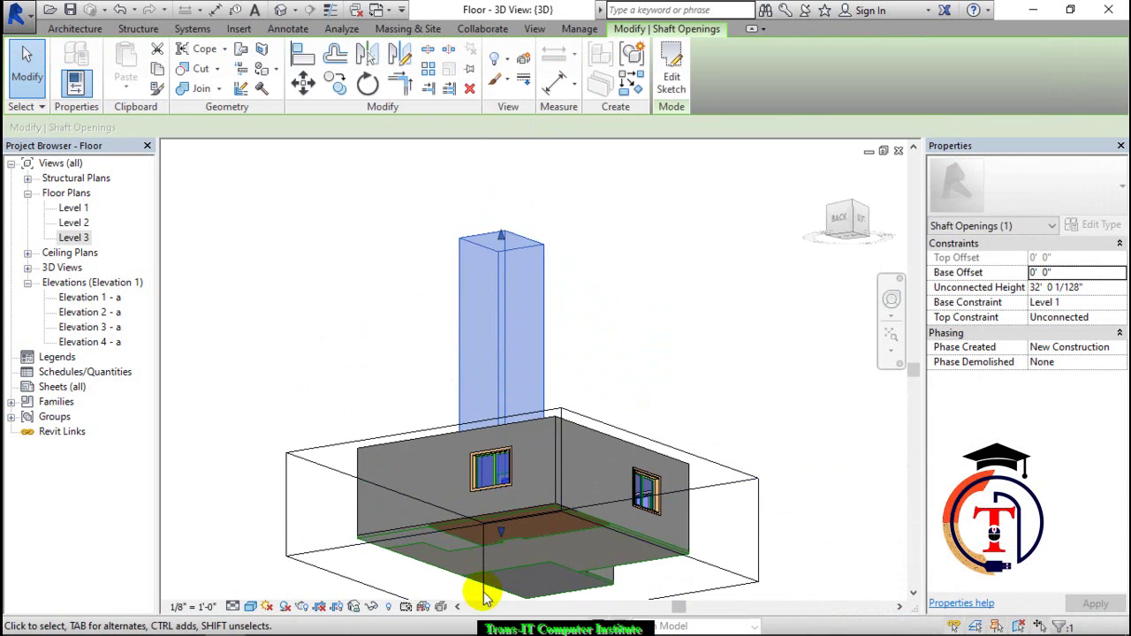
pyautogui.moveTo(501, 539); pyautogui.dragTo(561, 598)
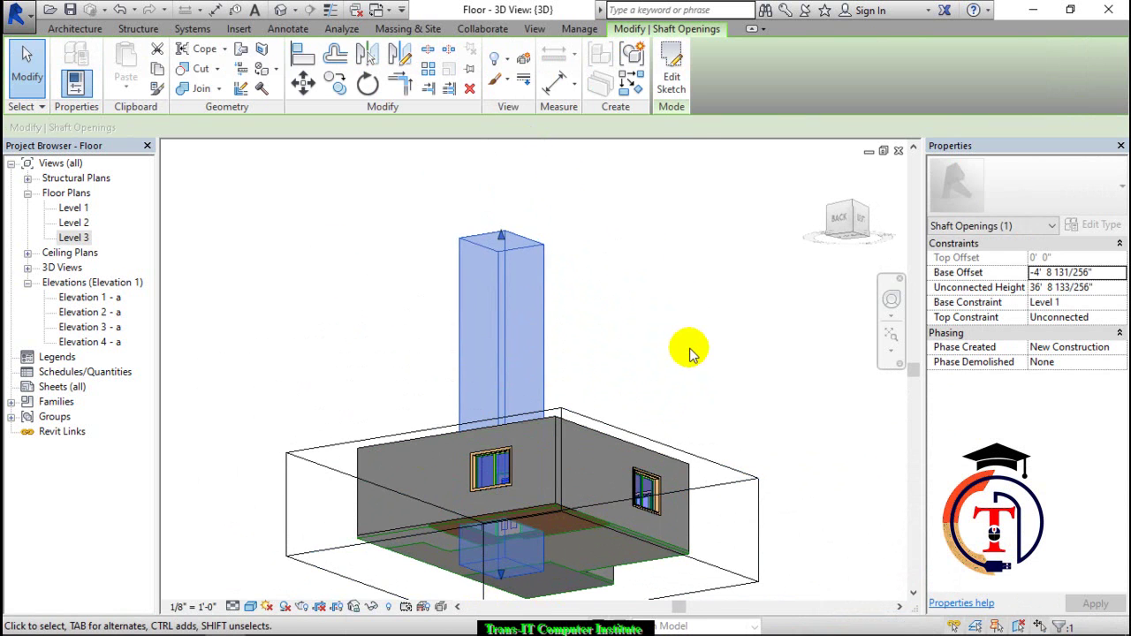
pyautogui.click(682, 349)
pyautogui.keyDown('shift'); pyautogui.moveTo(686, 351); pyautogui.dragTo(610, 610, button='middle'); pyautogui.keyUp('shift')
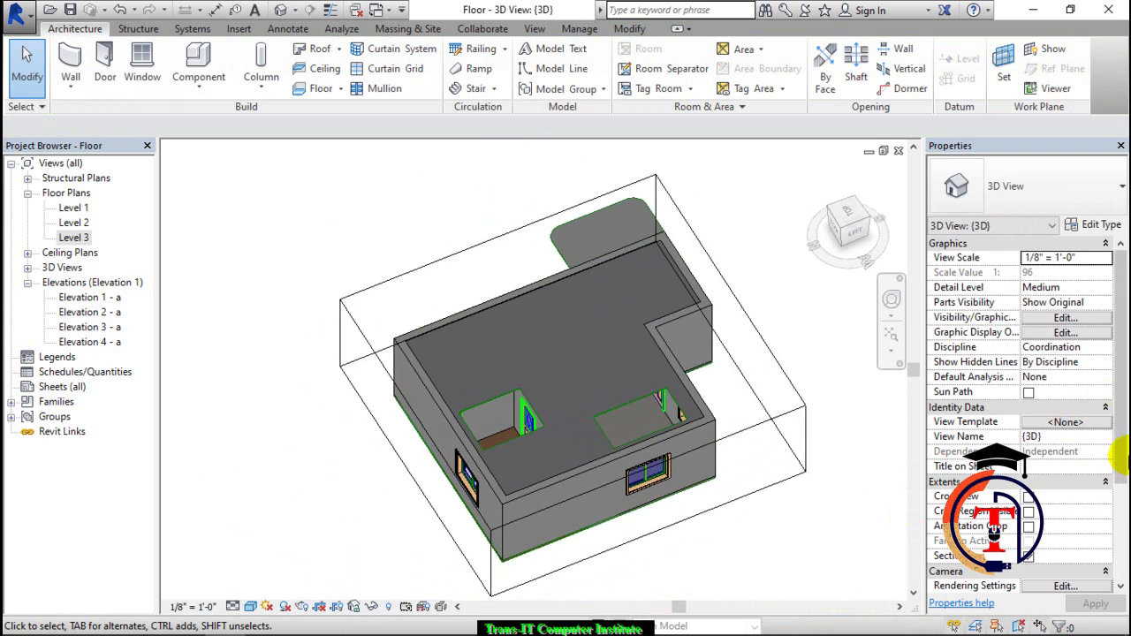
# Turn off the section box and examine the shaft opening's cut through the roof from several sides
pyautogui.moveTo(1127, 467); pyautogui.dragTo(1078, 504)
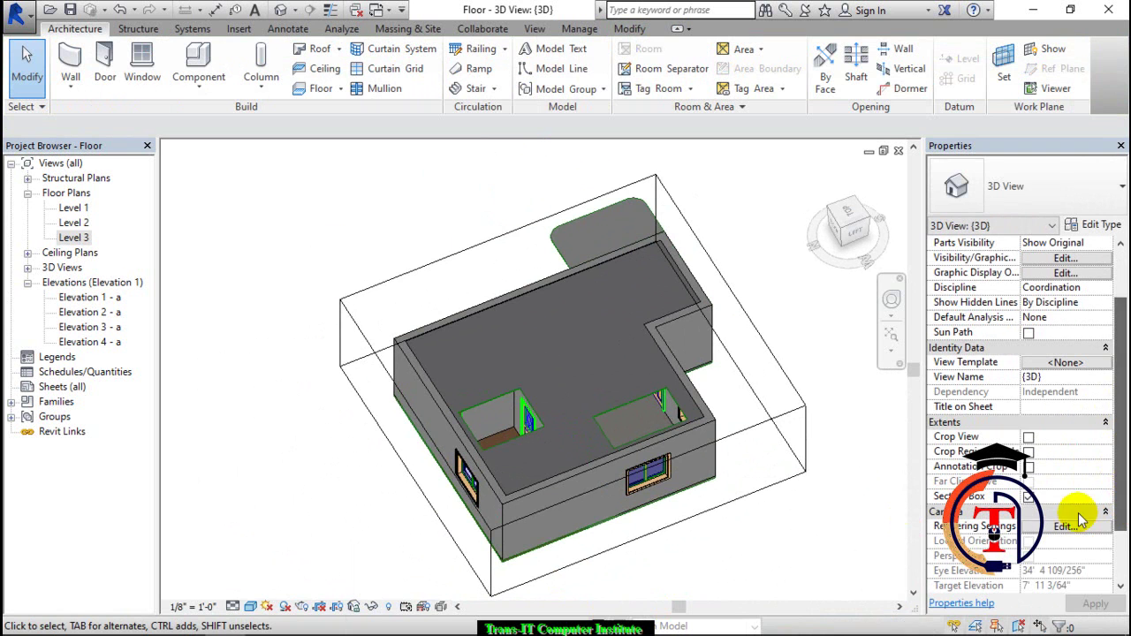
pyautogui.click(1028, 497)
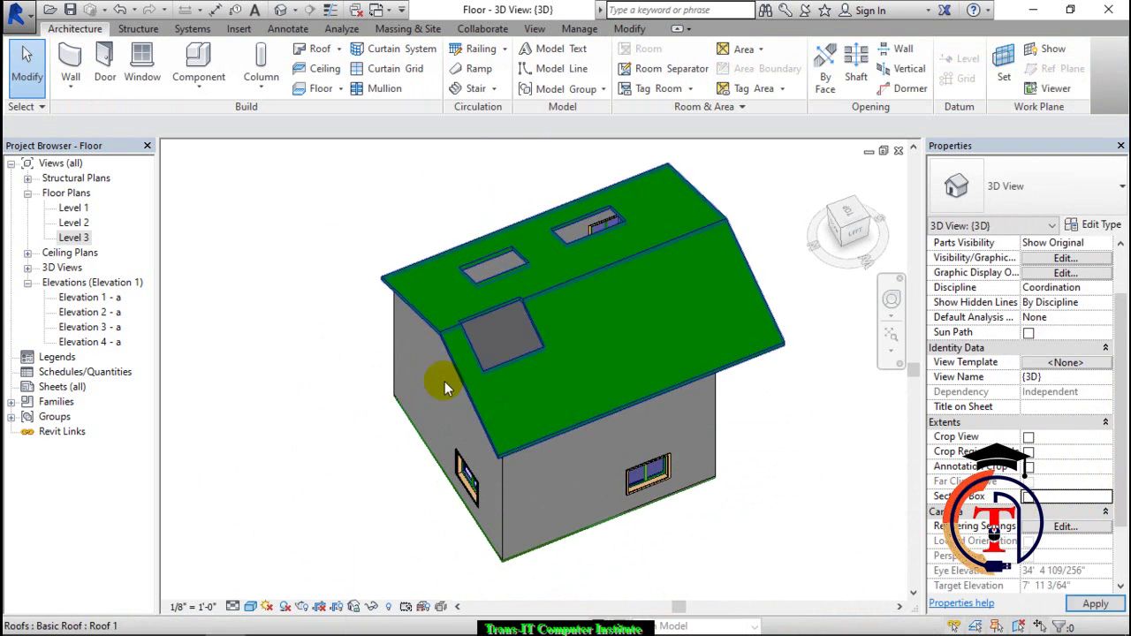
pyautogui.click(547, 325)
pyautogui.keyDown('shift'); pyautogui.moveTo(517, 357); pyautogui.dragTo(446, 185, button='middle'); pyautogui.keyUp('shift')
pyautogui.click(662, 183)
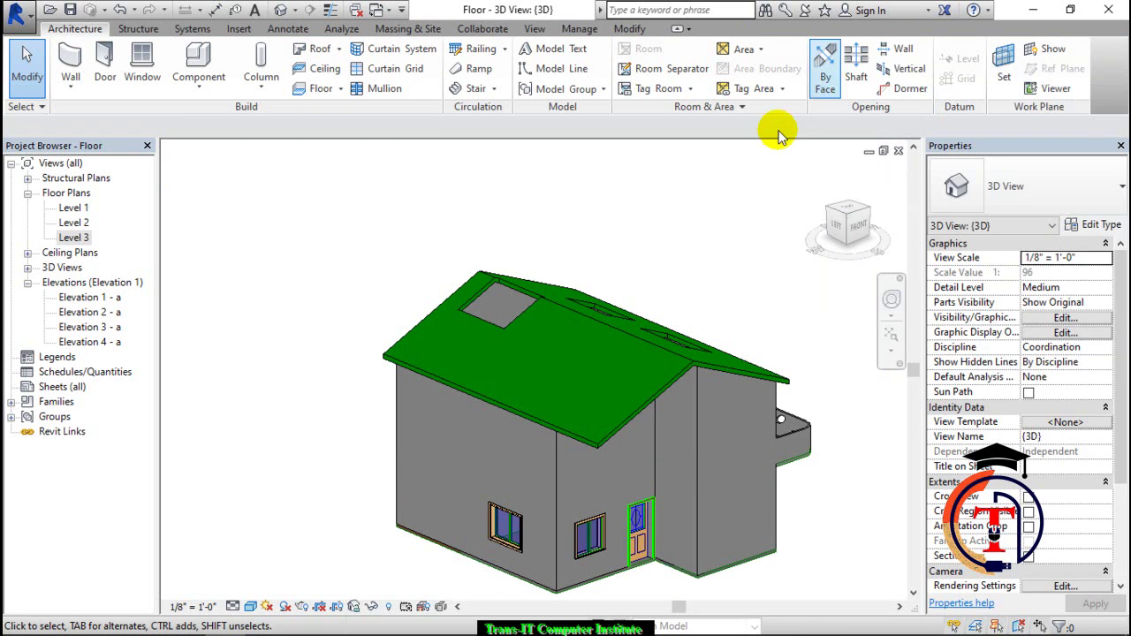
# Shorten the shaft opening to a base offset of about 2'-9" and an unconnected height of about 17'-0", ending below the roof
pyautogui.click(504, 276)
pyautogui.keyDown('shift'); pyautogui.moveTo(533, 299); pyautogui.dragTo(725, 354, button='middle'); pyautogui.keyUp('shift')
pyautogui.scroll(2, 530, 464)
pyautogui.moveTo(517, 459); pyautogui.dragTo(527, 385)
pyautogui.moveTo(526, 151); pyautogui.dragTo(521, 306, button='middle')
pyautogui.moveTo(518, 253); pyautogui.dragTo(538, 397)
pyautogui.keyDown('shift'); pyautogui.moveTo(551, 434); pyautogui.dragTo(534, 516, button='middle'); pyautogui.keyUp('shift')
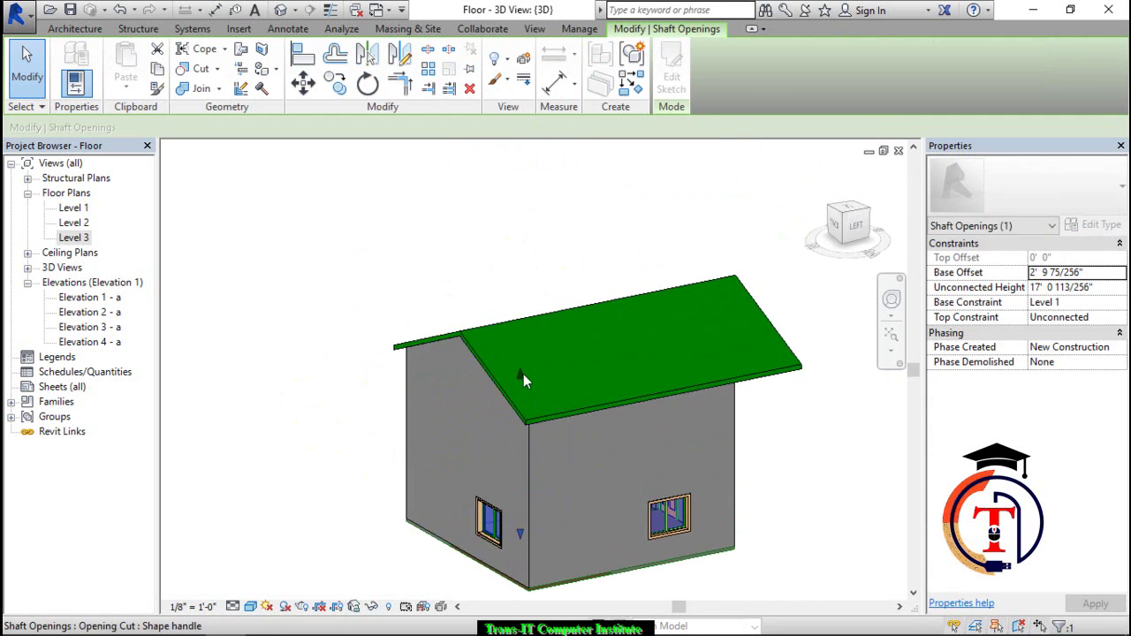
# Stretch the shaft opening's top above the roof and its base down below the floor again
pyautogui.moveTo(521, 379); pyautogui.dragTo(523, 283)
pyautogui.keyDown('shift'); pyautogui.moveTo(517, 449); pyautogui.dragTo(516, 539, button='middle'); pyautogui.keyUp('shift')
pyautogui.moveTo(521, 546); pyautogui.dragTo(522, 608)
pyautogui.keyDown('shift'); pyautogui.moveTo(576, 522); pyautogui.dragTo(466, 593, button='middle'); pyautogui.keyUp('shift')
pyautogui.click(649, 273)
pyautogui.keyDown('shift'); pyautogui.moveTo(649, 273); pyautogui.dragTo(532, 351, button='middle'); pyautogui.keyUp('shift')
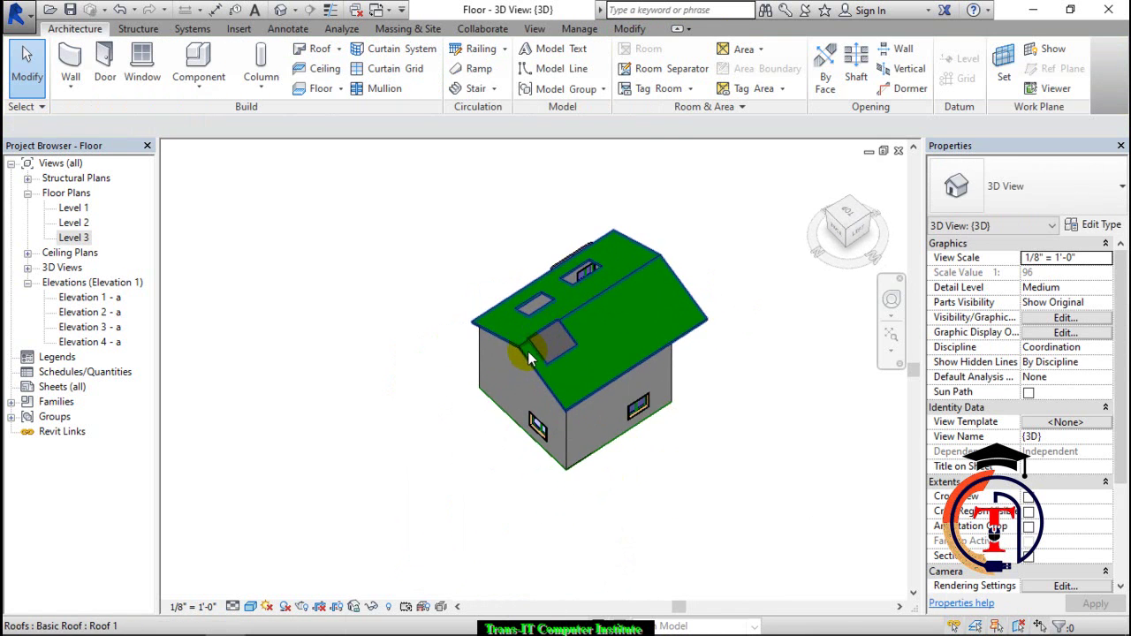
# Reset the profile of the balcony's straight front wall to remove its existing cut-outs
pyautogui.scroll(3, 526, 346)
pyautogui.keyDown('shift'); pyautogui.moveTo(651, 376); pyautogui.dragTo(605, 297, button='middle'); pyautogui.keyUp('shift')
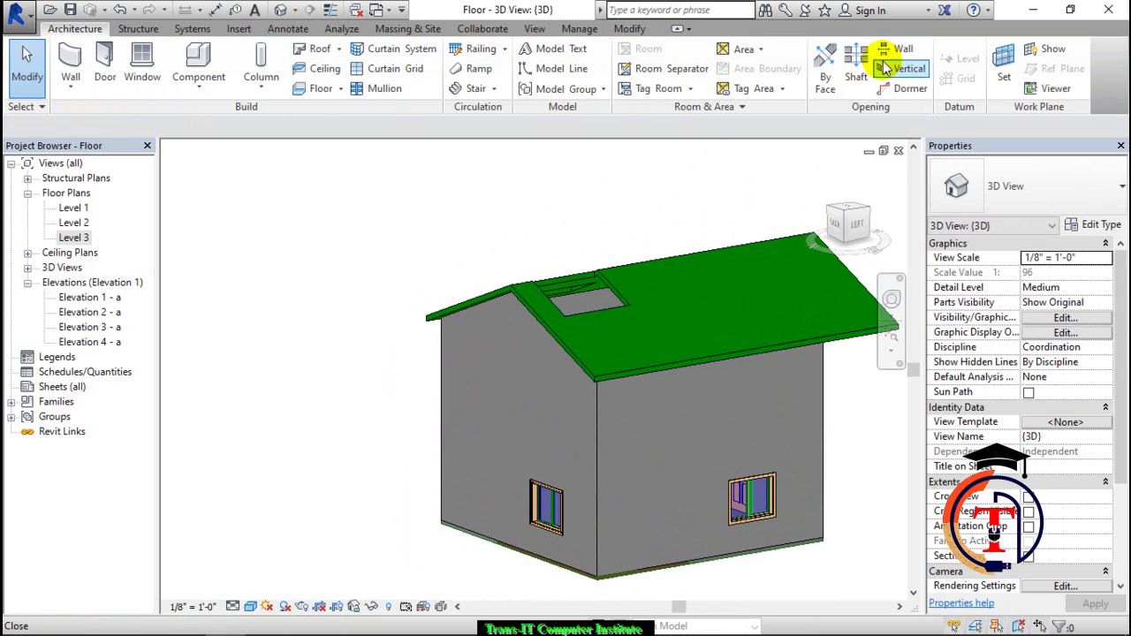
pyautogui.scroll(-2, 649, 310)
pyautogui.keyDown('shift'); pyautogui.moveTo(651, 313); pyautogui.dragTo(689, 385, button='middle'); pyautogui.keyUp('shift')
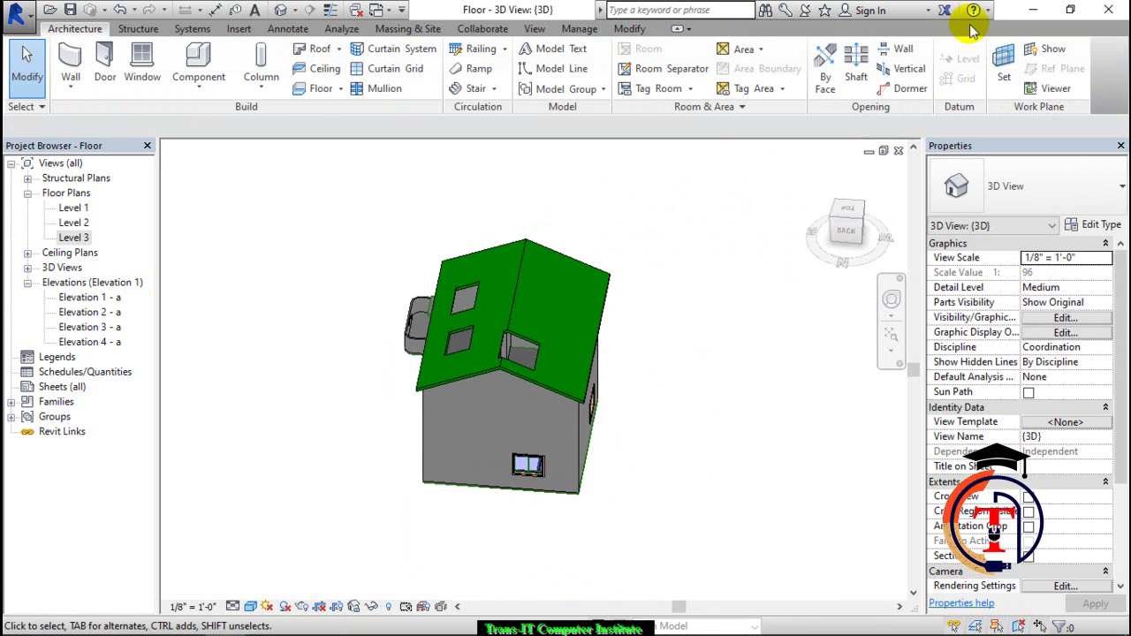
pyautogui.keyDown('shift'); pyautogui.moveTo(727, 348); pyautogui.dragTo(662, 429, button='middle'); pyautogui.keyUp('shift')
pyautogui.scroll(5, 536, 308)
pyautogui.moveTo(553, 344); pyautogui.dragTo(577, 376, button='middle')
pyautogui.click(577, 375)
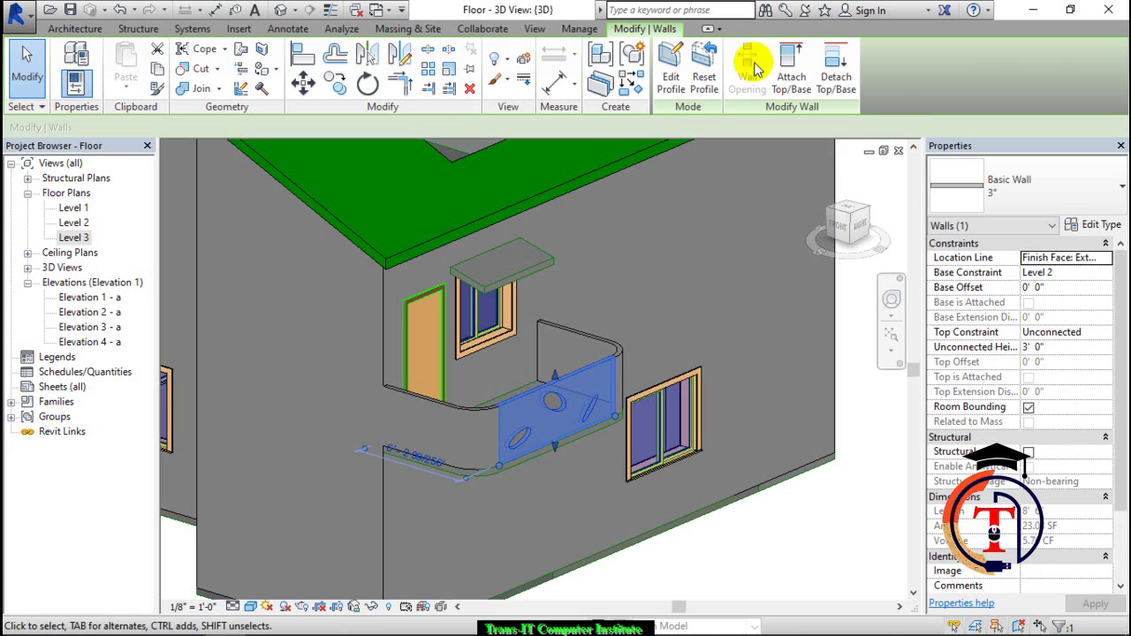
pyautogui.click(704, 77)
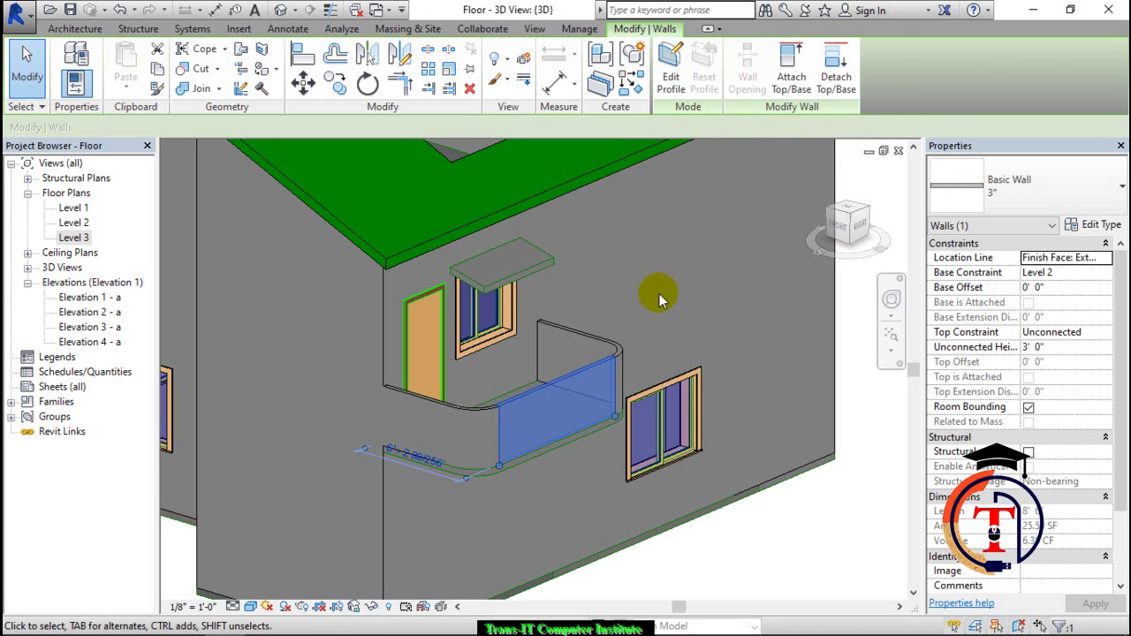
# Edit the balcony front wall's profile, sketch a rectangular cut-out about 2'-6" wide and 1'-0" high, and finish the sketch
pyautogui.click(671, 74)
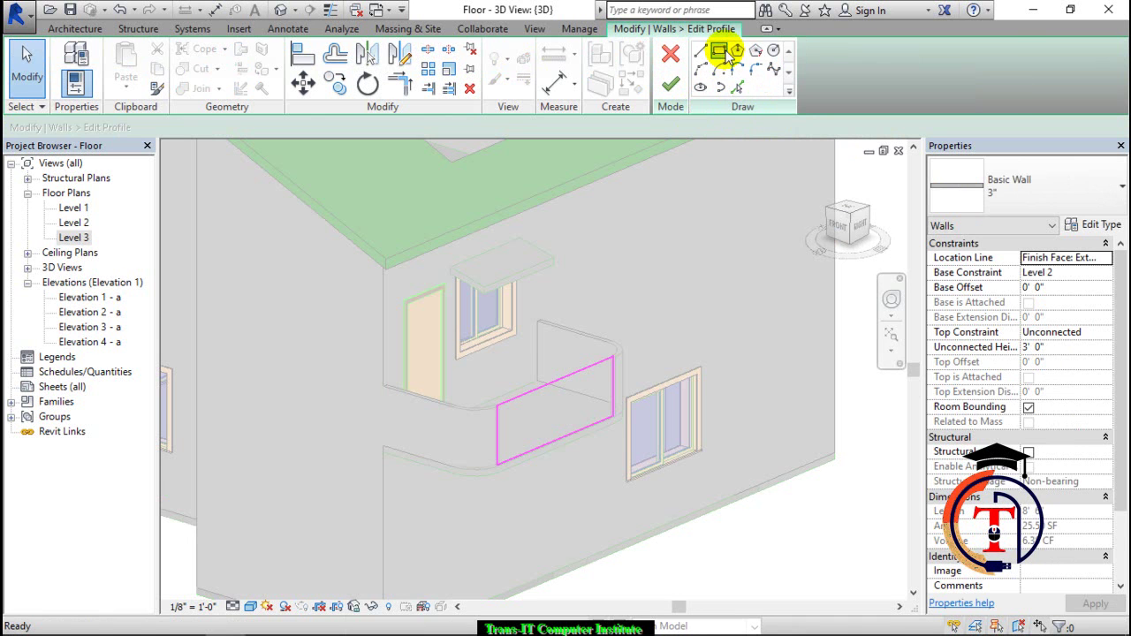
pyautogui.click(720, 51)
pyautogui.click(523, 422)
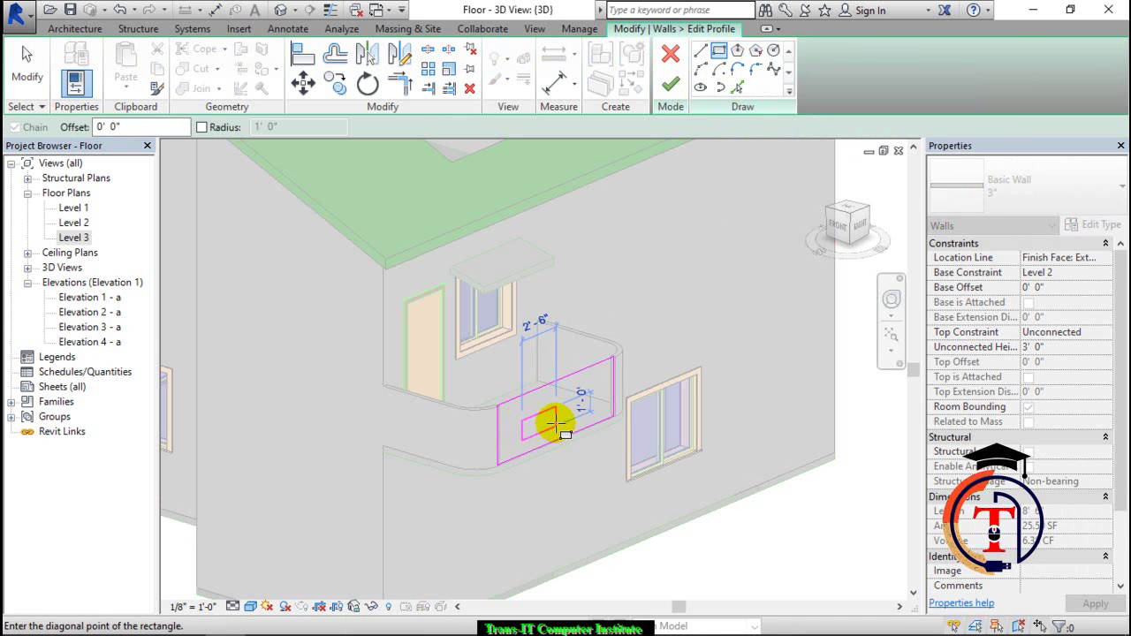
pyautogui.click(557, 426)
pyautogui.click(671, 84)
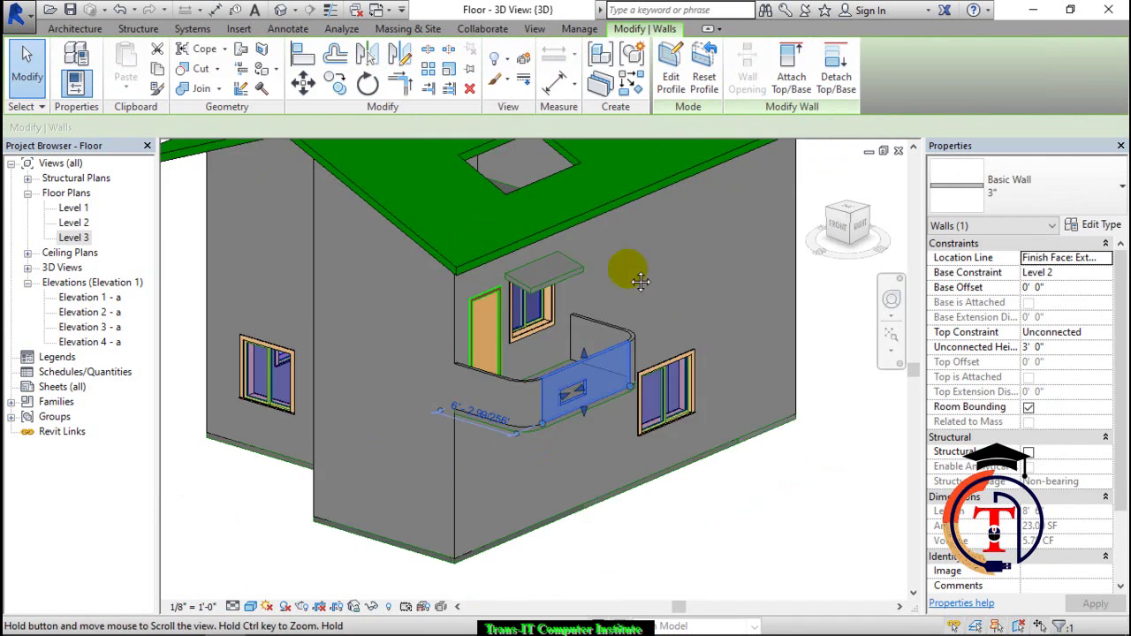
pyautogui.scroll(4, 460, 347)
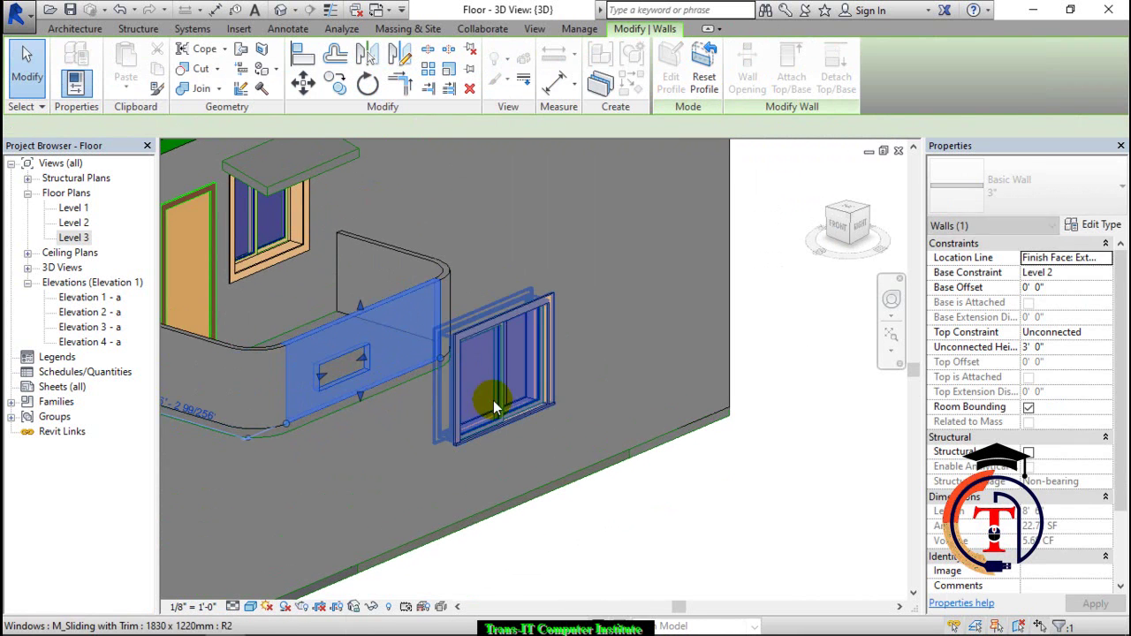
pyautogui.scroll(-3, 487, 412)
pyautogui.click(734, 343)
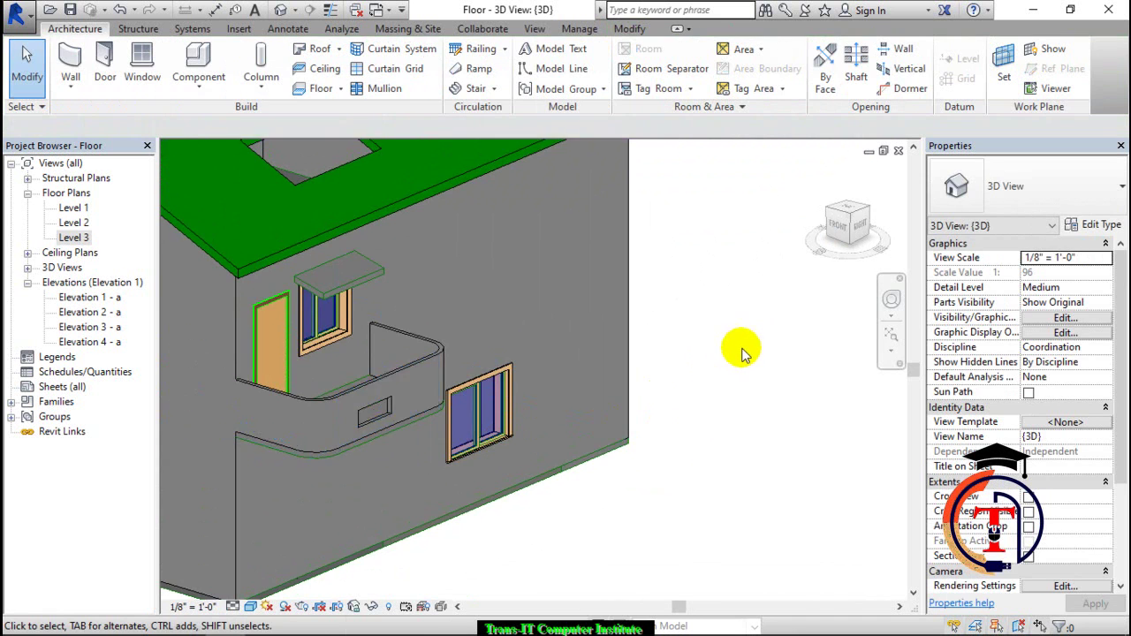
# Open the profile of the front wall containing the entrance door for editing, accepting the removal of its top and base attachments
pyautogui.scroll(-3, 738, 353)
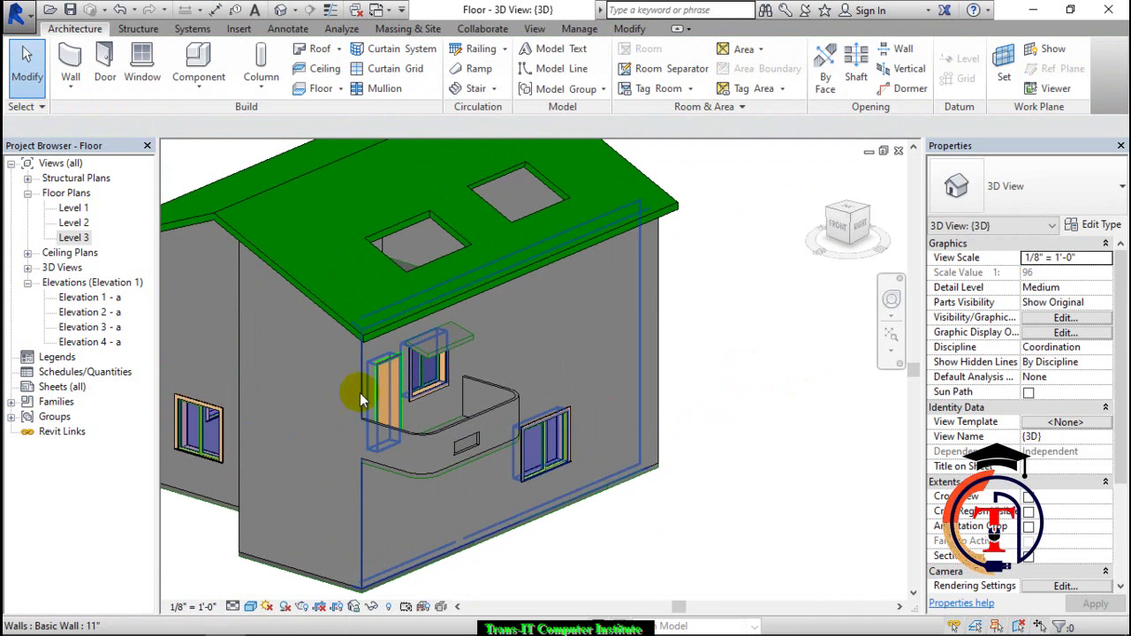
pyautogui.keyDown('shift'); pyautogui.moveTo(253, 306); pyautogui.dragTo(536, 303, button='middle'); pyautogui.keyUp('shift')
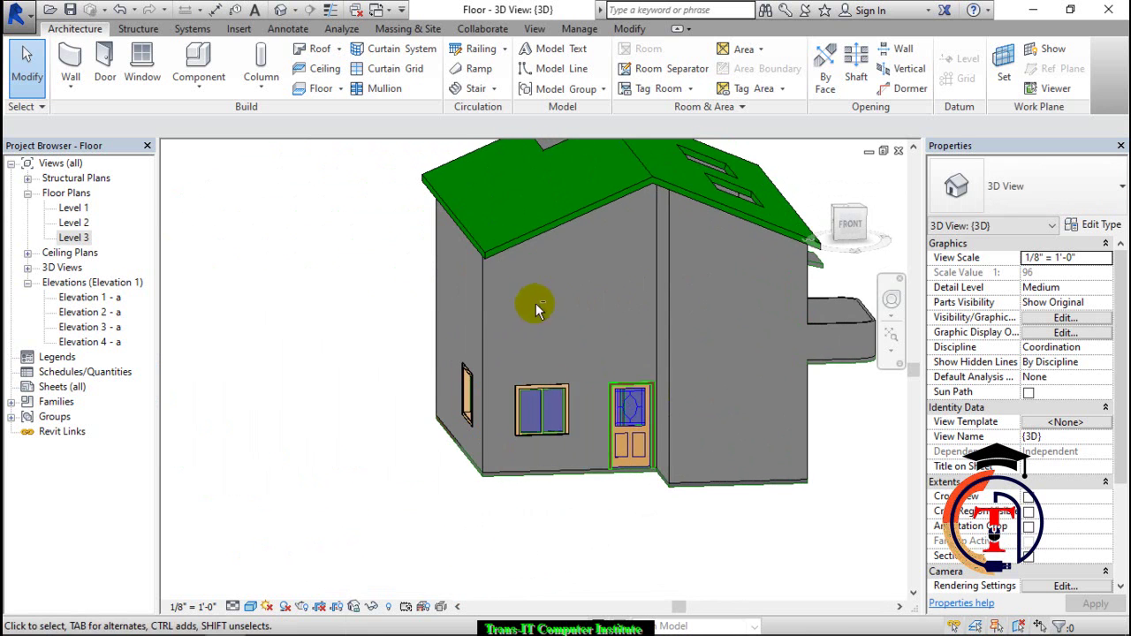
pyautogui.click(487, 306)
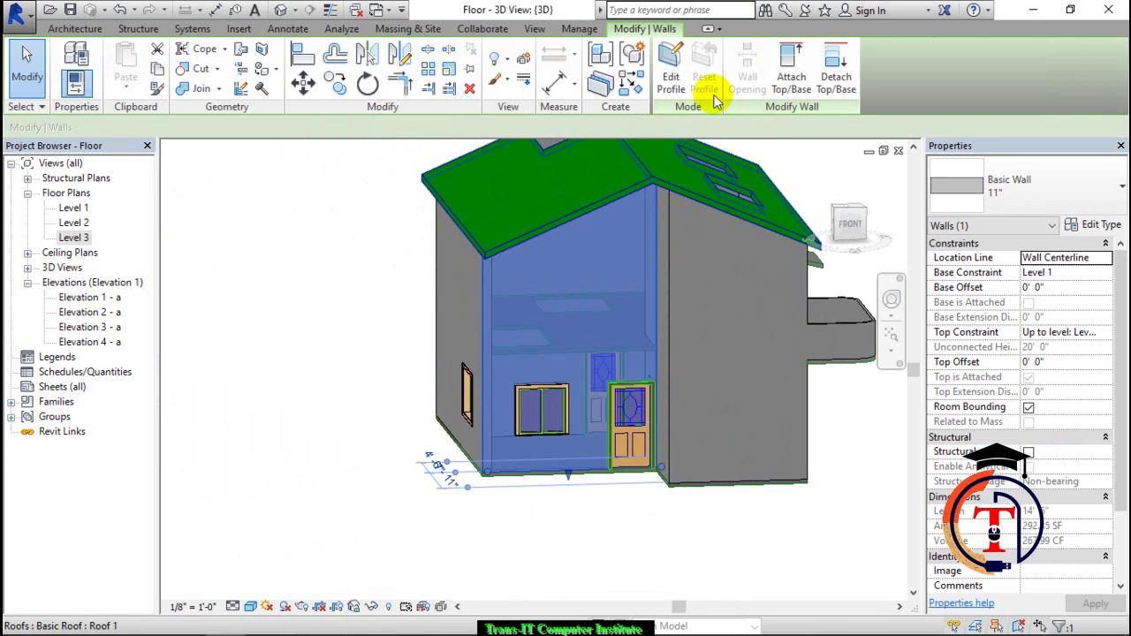
pyautogui.click(676, 62)
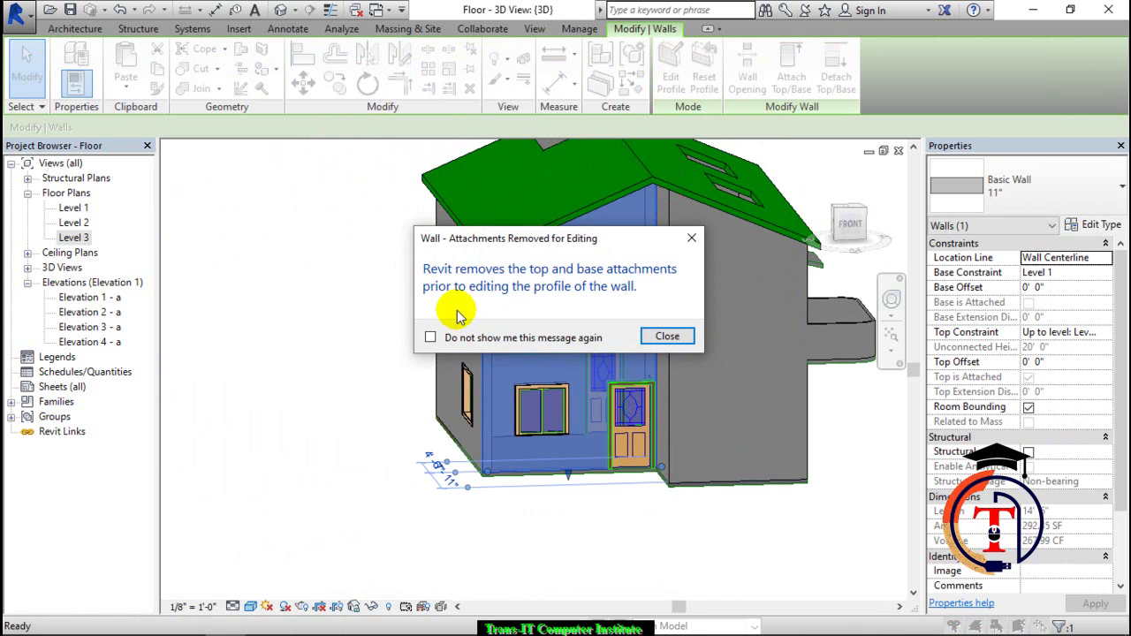
pyautogui.click(669, 336)
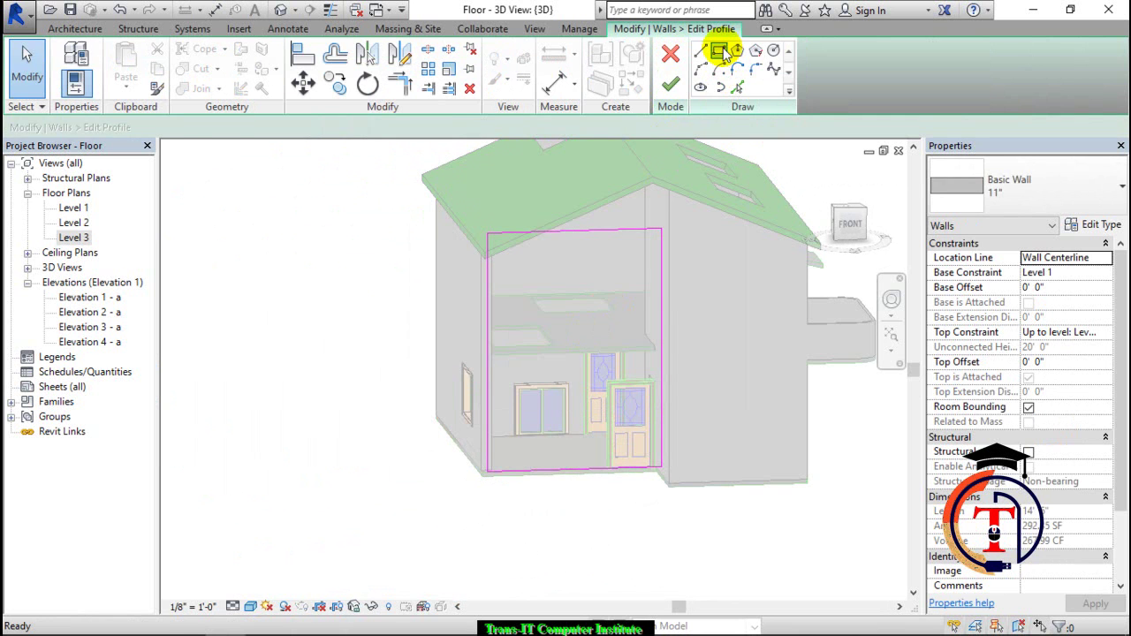
# Sketch a rectangular cut-out about 4'-6" wide and 2'-6" high in the wall's upper part and finish the profile
pyautogui.click(719, 50)
pyautogui.click(545, 278)
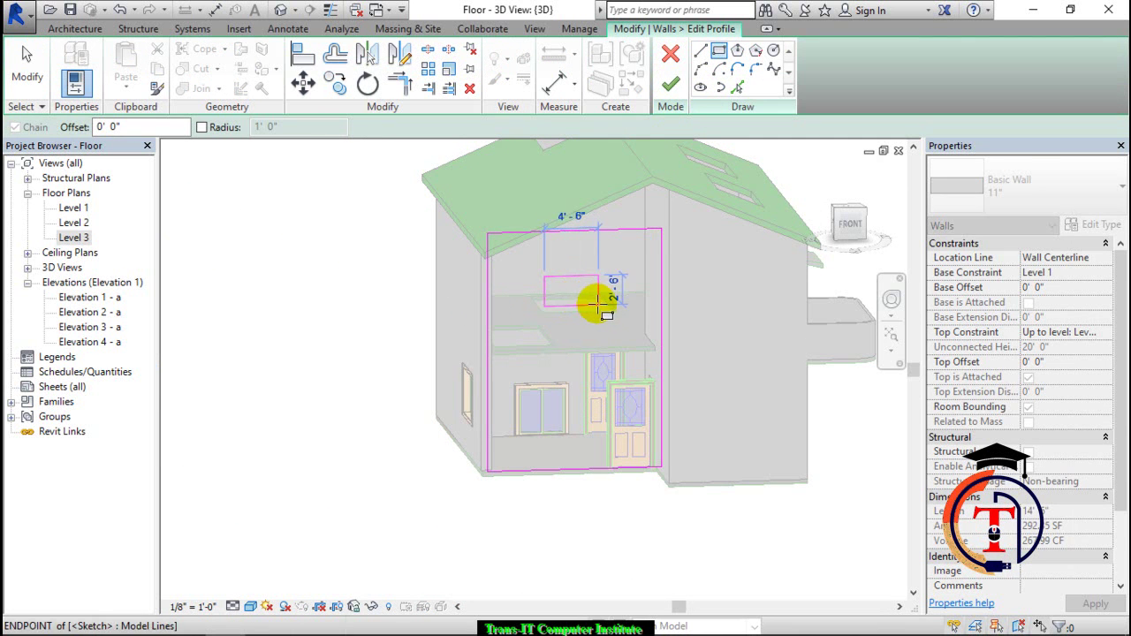
pyautogui.click(597, 302)
pyautogui.click(670, 83)
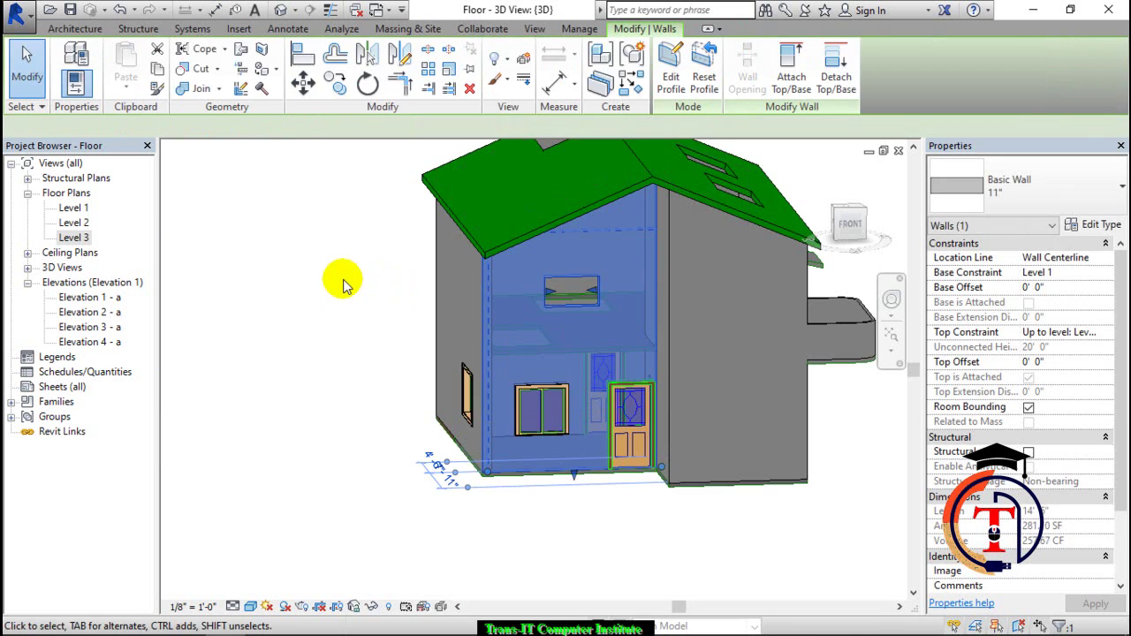
pyautogui.click(417, 305)
pyautogui.keyDown('shift'); pyautogui.moveTo(544, 292); pyautogui.dragTo(504, 373, button='middle'); pyautogui.keyUp('shift')
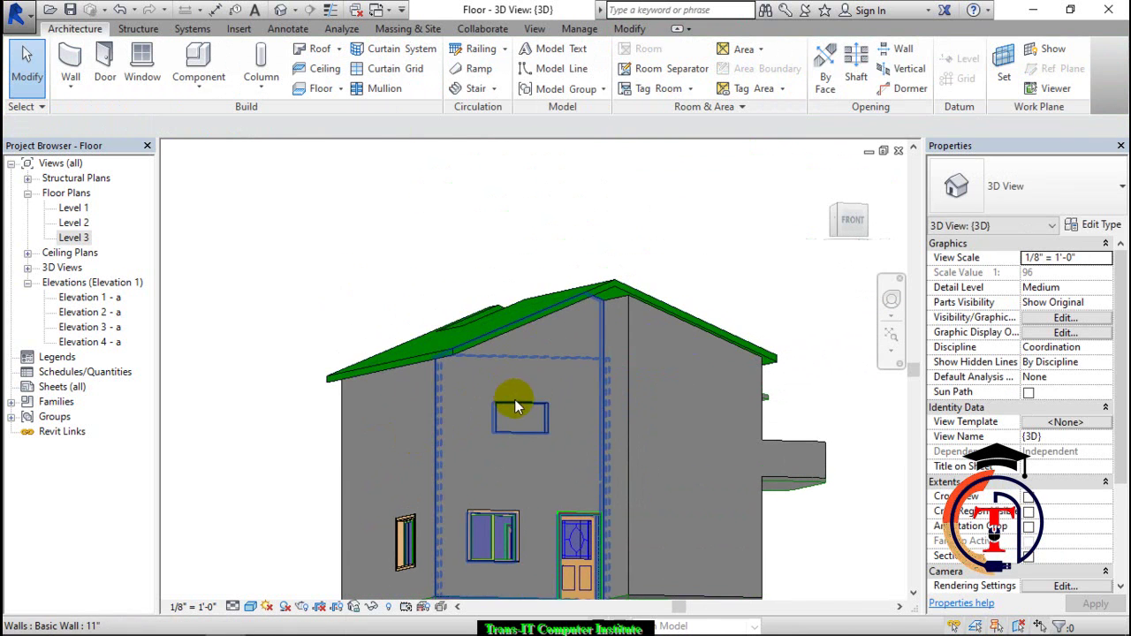
# Reopen the profile of the wall with the new rectangular cut-out for editing, accepting the attachment removal
pyautogui.click(516, 406)
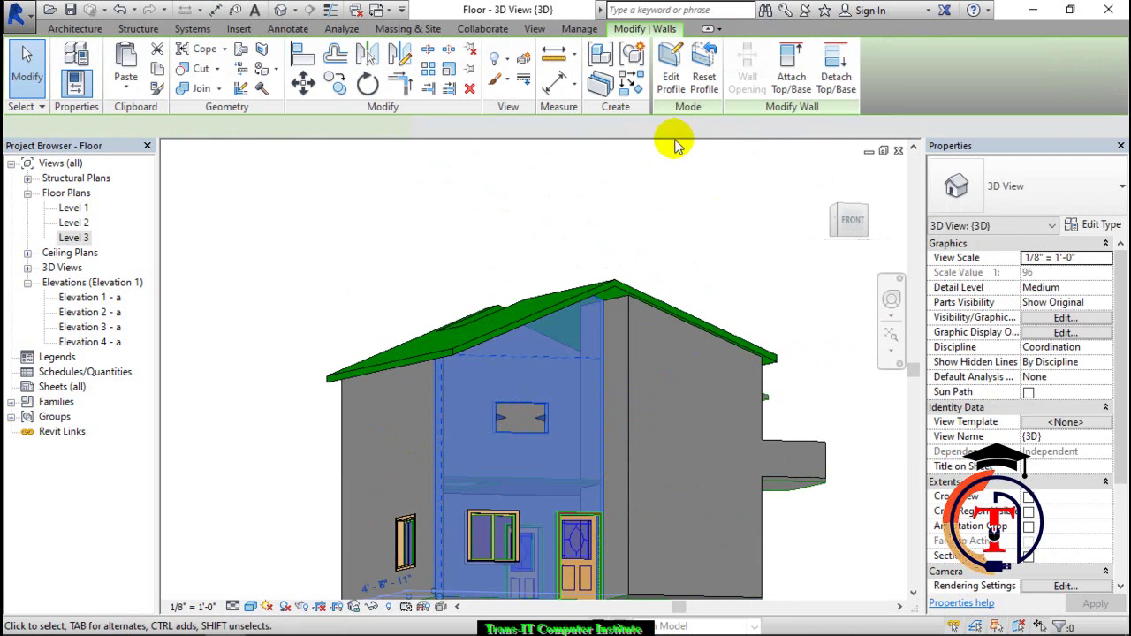
pyautogui.click(674, 69)
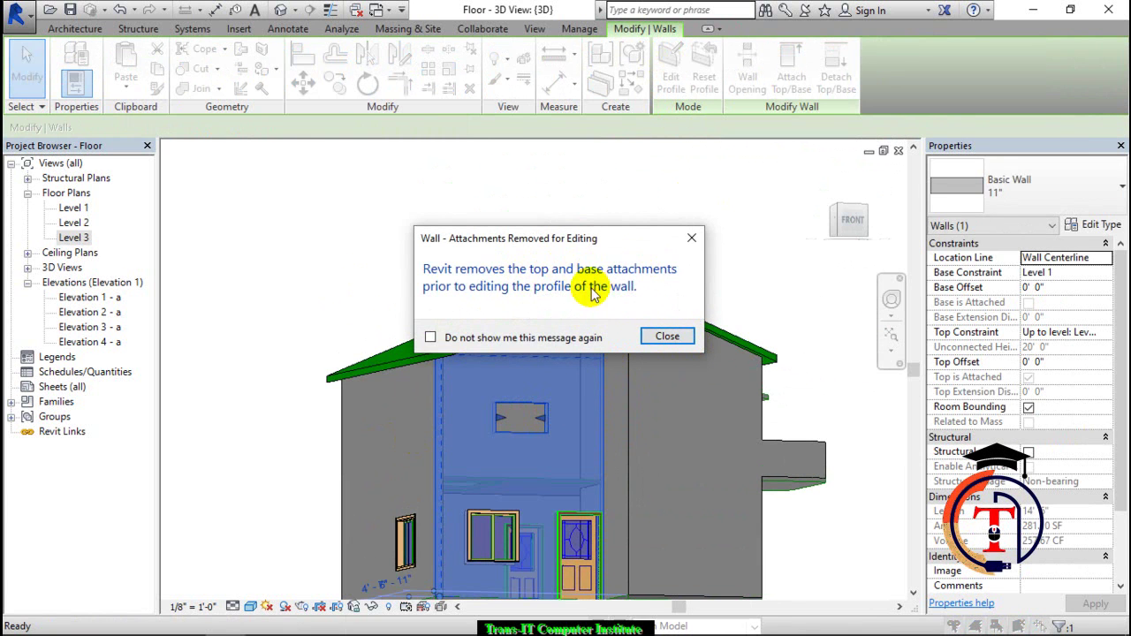
pyautogui.click(668, 337)
pyautogui.moveTo(576, 327)
pyautogui.keyDown('shift'); pyautogui.mouseDown(button='middle')
pyautogui.moveTo(550, 398)
pyautogui.moveTo(510, 442)
pyautogui.mouseUp(button='middle'); pyautogui.keyUp('shift')
pyautogui.click(510, 432)
pyautogui.keyDown('shift'); pyautogui.moveTo(631, 341); pyautogui.dragTo(707, 97, button='middle'); pyautogui.keyUp('shift')
# Sketch an arc of about 3'-8" radius dipping below the profile's top edge, with both ends on that edge
pyautogui.click(773, 51)
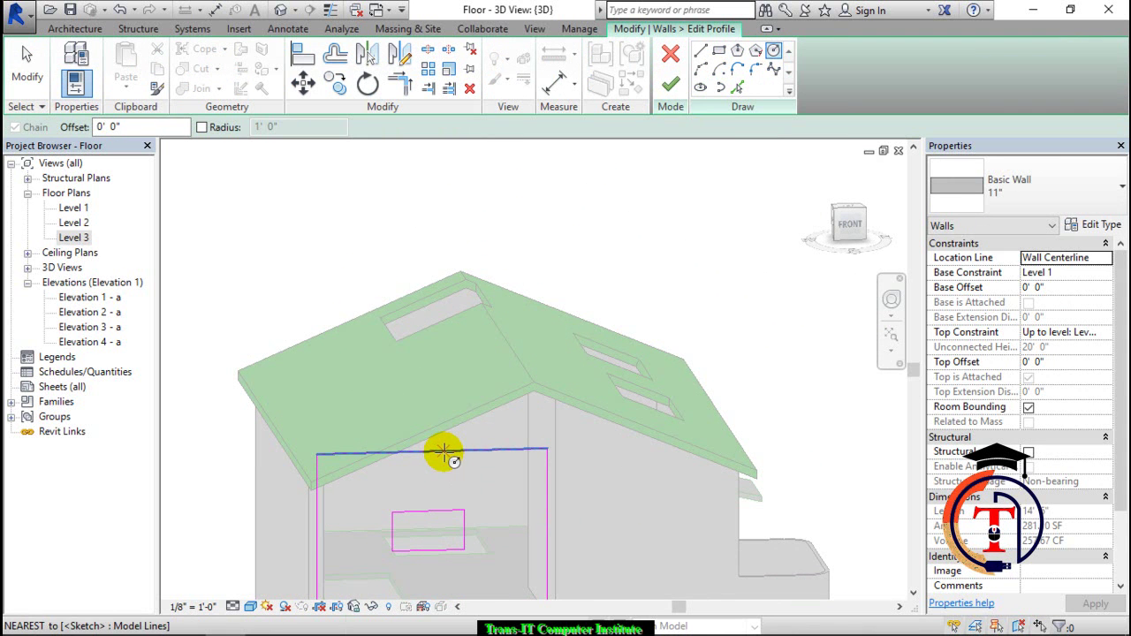
pyautogui.click(701, 69)
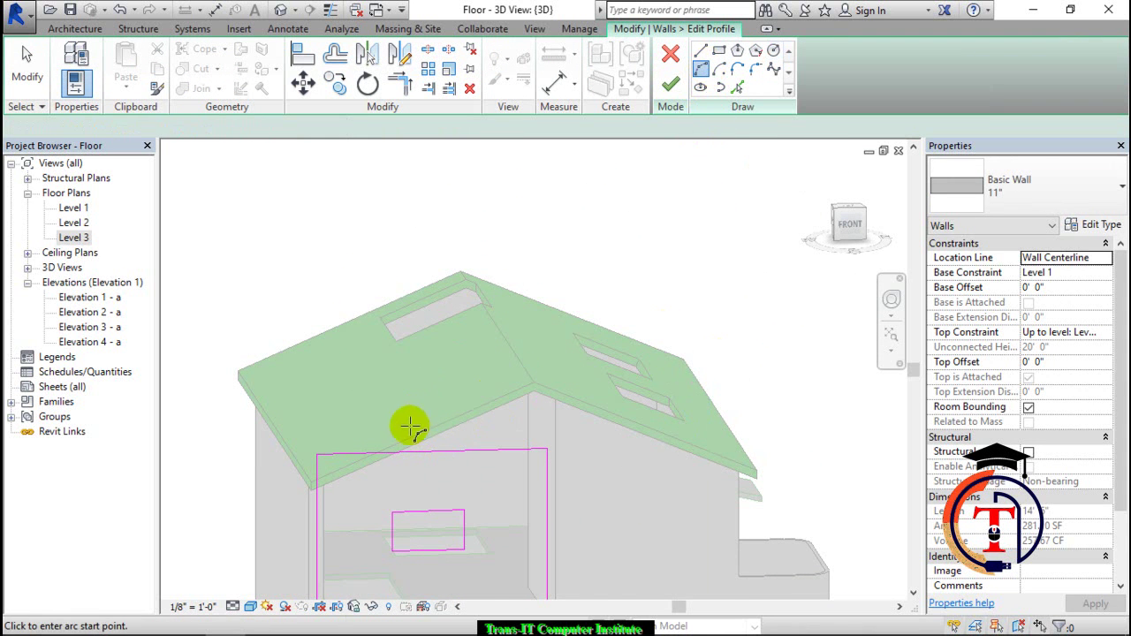
pyautogui.click(420, 453)
pyautogui.click(509, 452)
pyautogui.click(458, 471)
pyautogui.scroll(5, 477, 469)
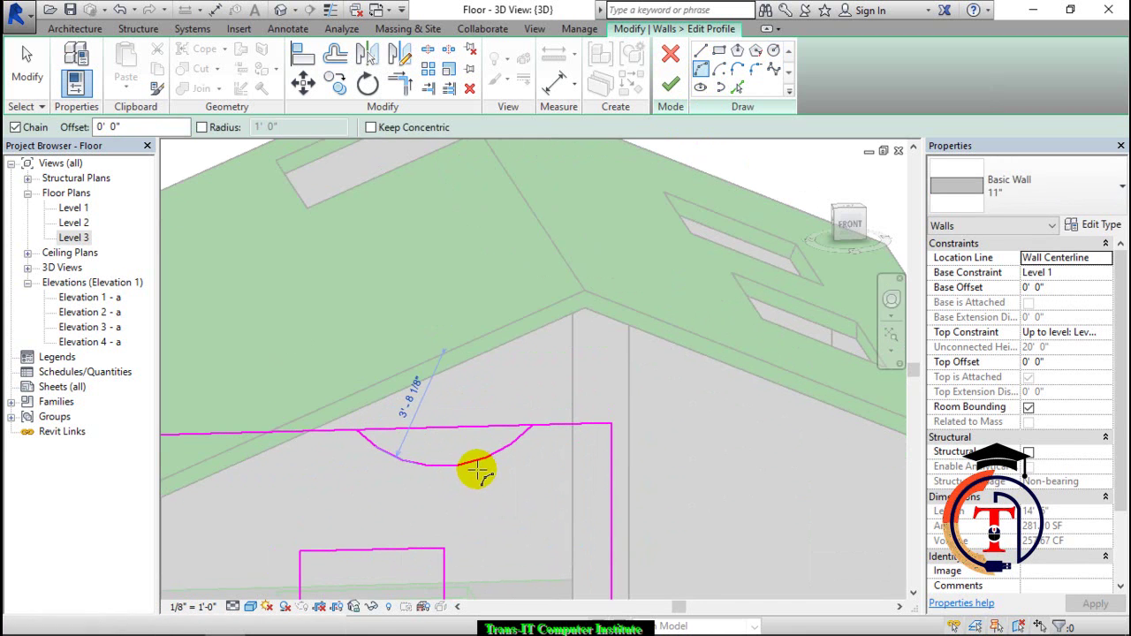
pyautogui.press('Escape')
pyautogui.press('Escape')
# Split the profile's top edge and trim both parts to the arc's ends to form a curved notch in the outline
pyautogui.click(426, 50)
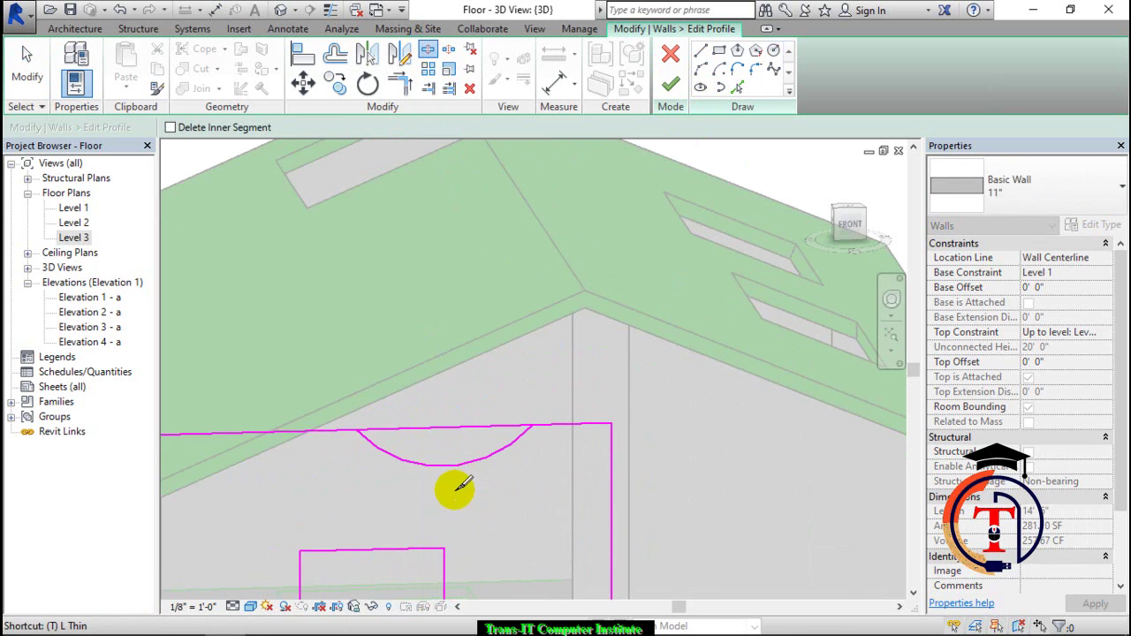
pyautogui.click(345, 435)
pyautogui.press('t')
pyautogui.press('r')
pyautogui.click(384, 457)
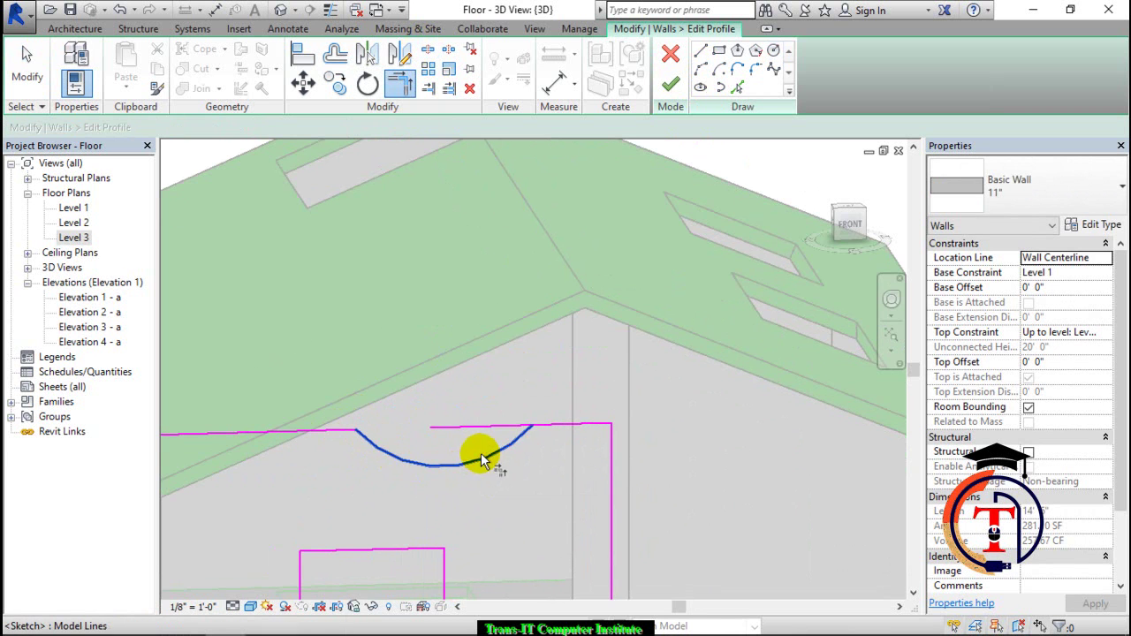
pyautogui.click(568, 430)
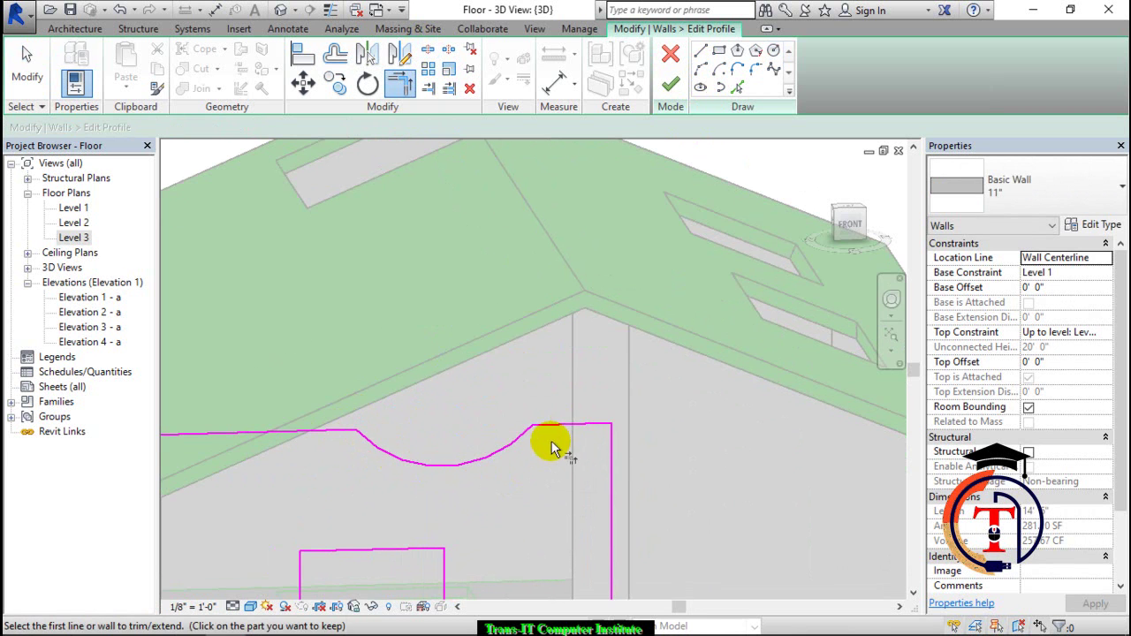
# Try to finish the notched wall profile, and discard the sketch edits
pyautogui.click(674, 85)
pyautogui.keyDown('shift'); pyautogui.moveTo(599, 251); pyautogui.dragTo(519, 398, button='middle'); pyautogui.keyUp('shift')
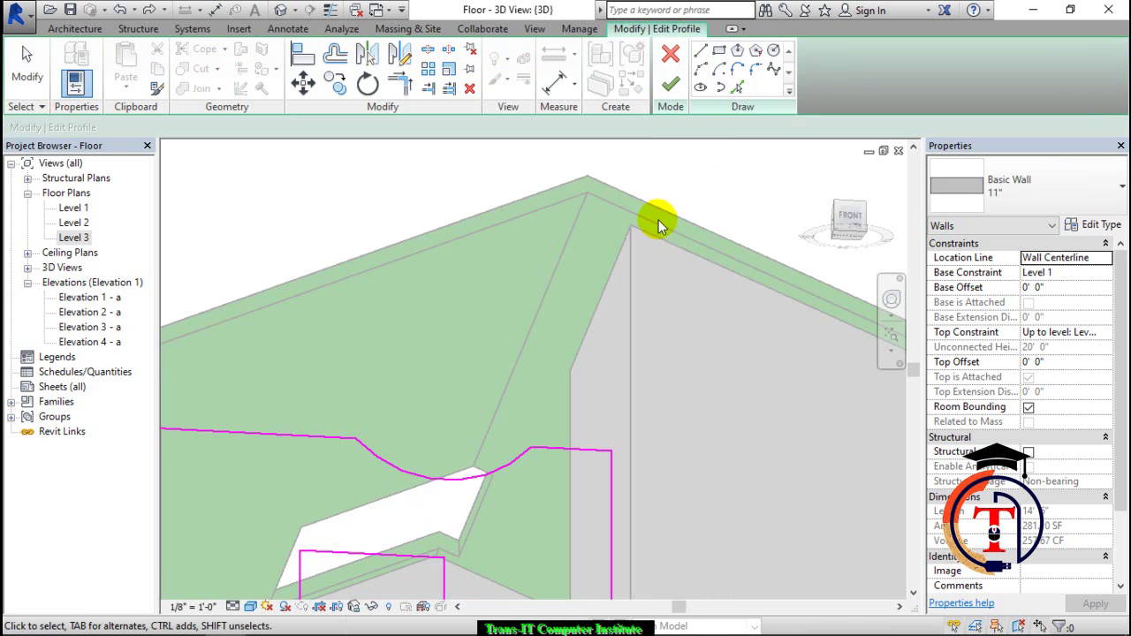
pyautogui.click(671, 54)
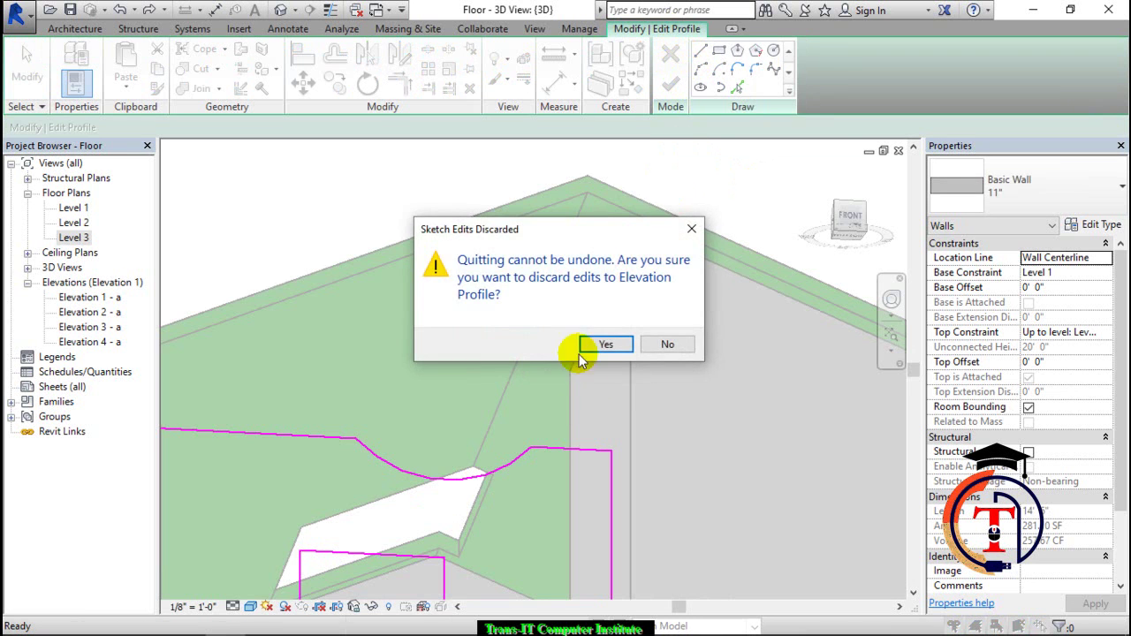
pyautogui.click(614, 342)
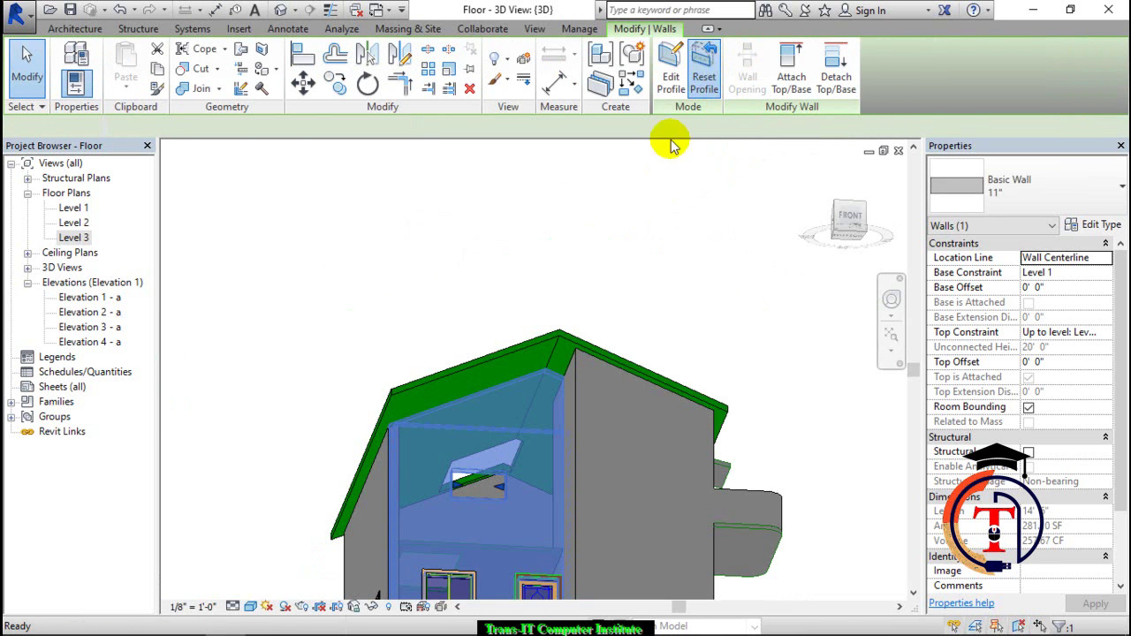
# Reset the front wall's profile to remove its rectangular cut-out
pyautogui.click(705, 71)
pyautogui.click(670, 271)
pyautogui.keyDown('shift'); pyautogui.moveTo(669, 239); pyautogui.dragTo(718, 270, button='middle'); pyautogui.keyUp('shift')
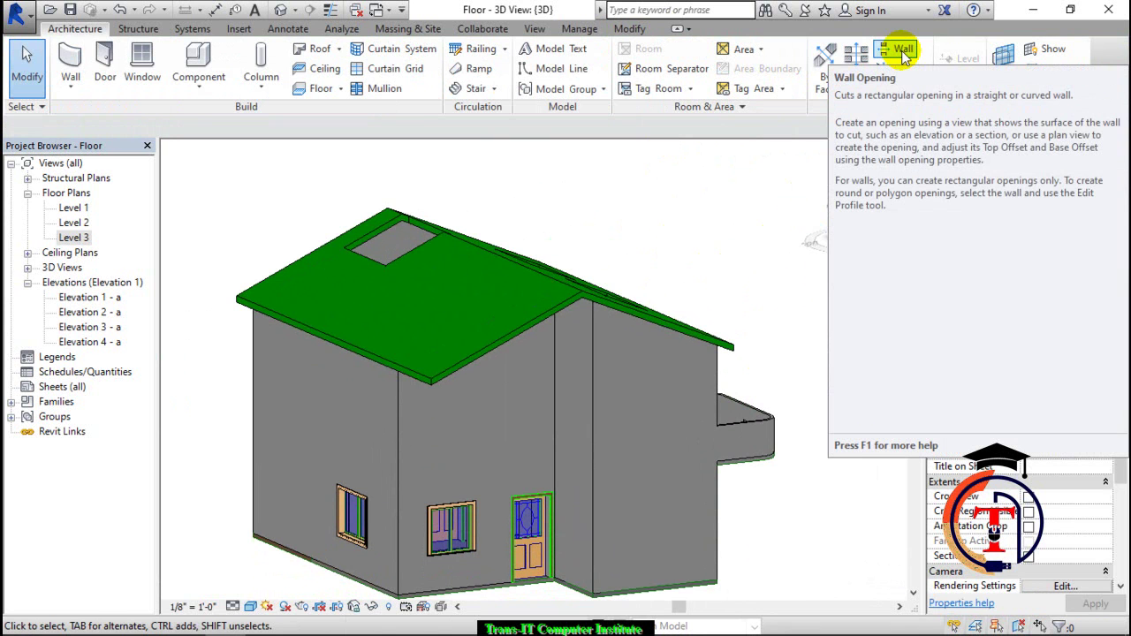
# Cut a rectangular Wall Opening in the front wall's upper storey, about 4'-0" from the outer corner, above the window and door
pyautogui.click(901, 50)
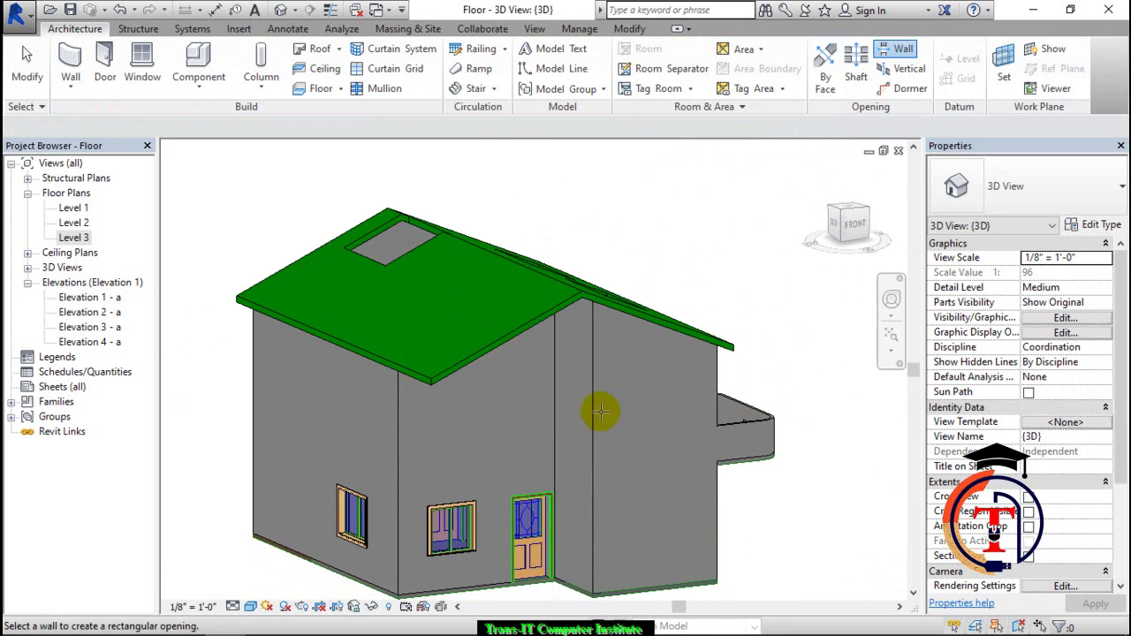
pyautogui.click(399, 452)
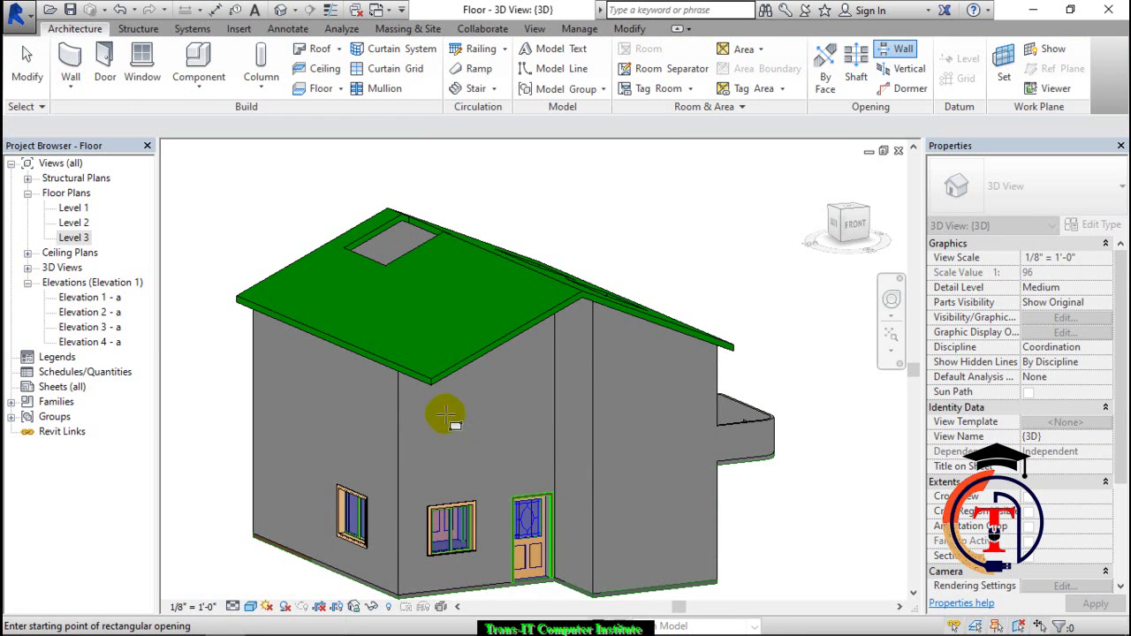
pyautogui.click(528, 463)
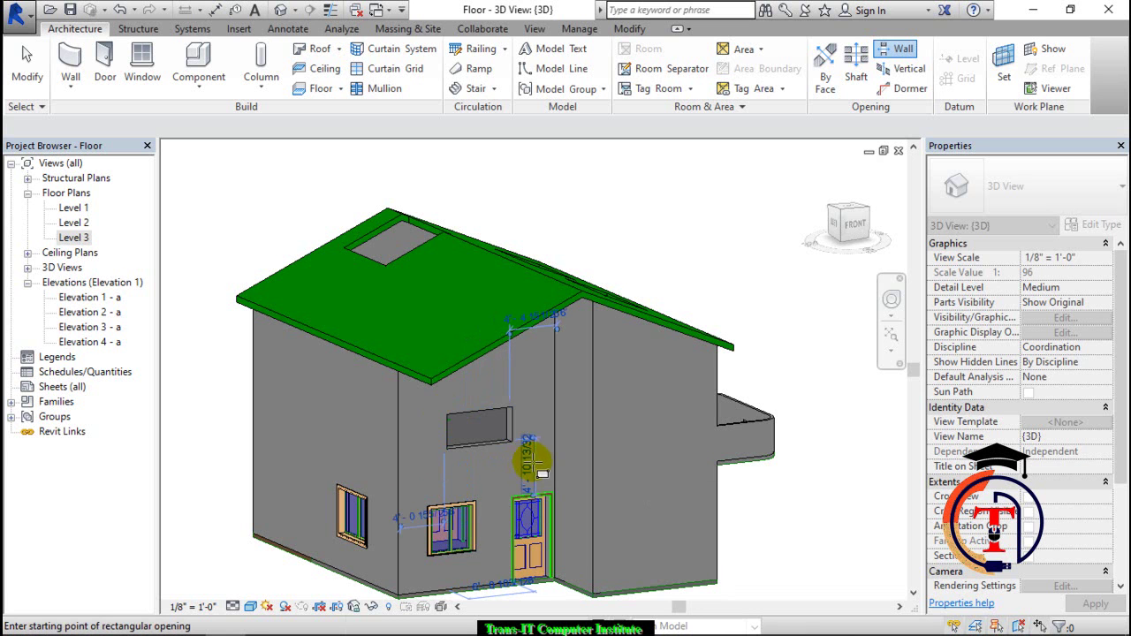
# In the front view, reshape the wall opening to a 13'-6" base offset and about 3'-9" height, with its inner side 3'-0" from the wall's end
pyautogui.click(853, 223)
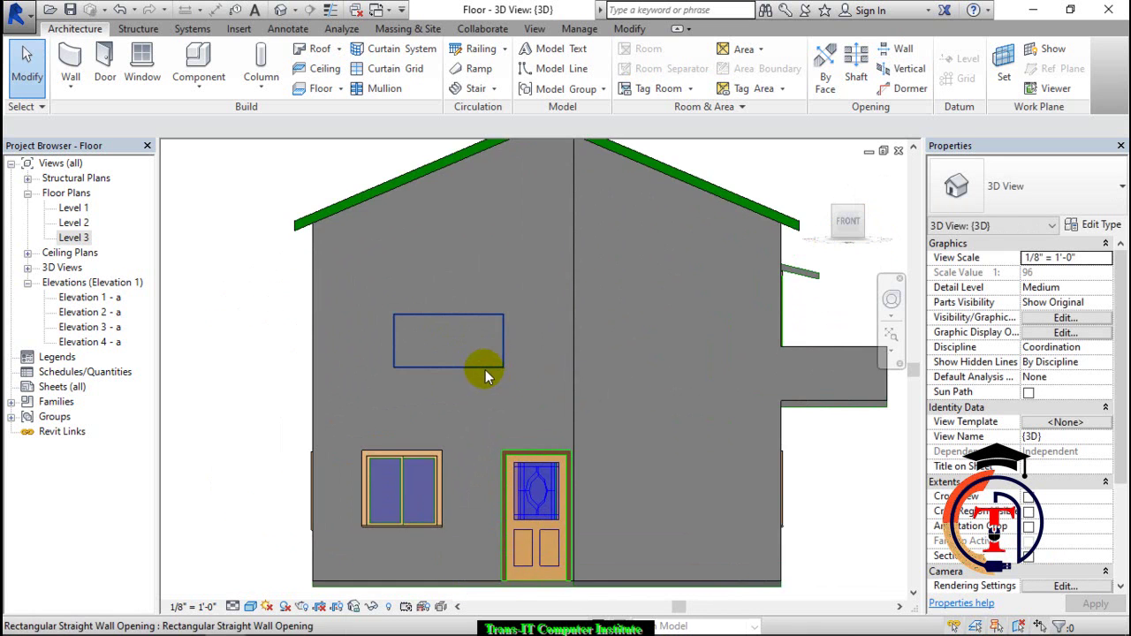
pyautogui.click(484, 370)
pyautogui.moveTo(449, 311); pyautogui.dragTo(445, 268)
pyautogui.moveTo(513, 318); pyautogui.dragTo(529, 316)
pyautogui.moveTo(461, 372); pyautogui.dragTo(461, 338)
pyautogui.moveTo(530, 303); pyautogui.dragTo(529, 303)
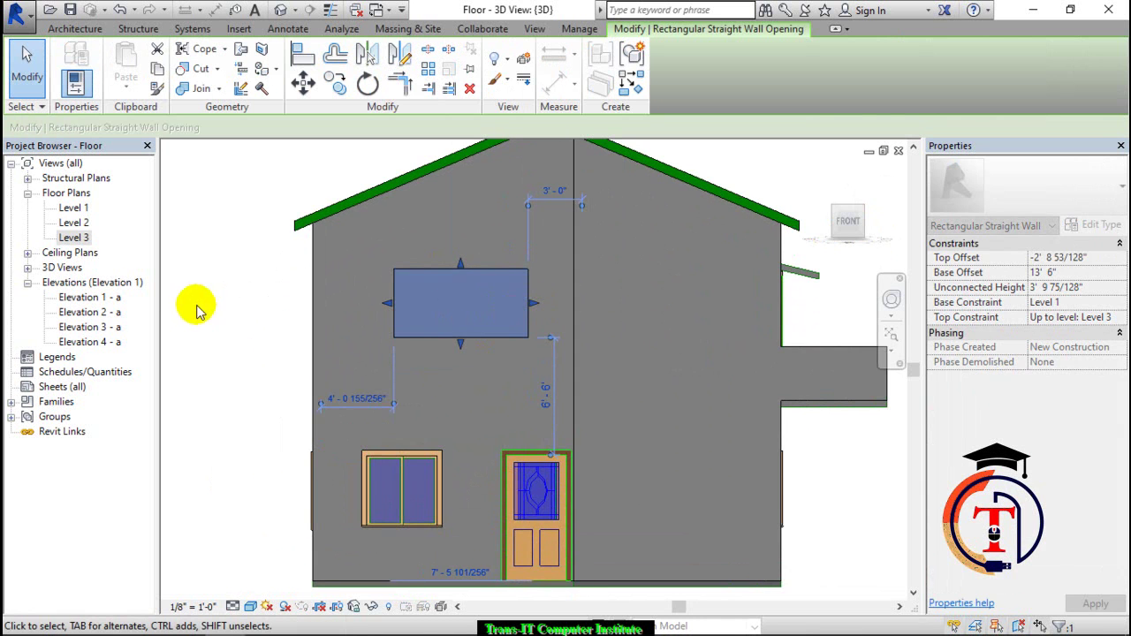
pyautogui.click(196, 318)
# Check the profile options of the wall with the opening, and delete the rectangular wall opening
pyautogui.keyDown('shift'); pyautogui.moveTo(207, 291); pyautogui.dragTo(404, 373, button='middle'); pyautogui.keyUp('shift')
pyautogui.click(336, 393)
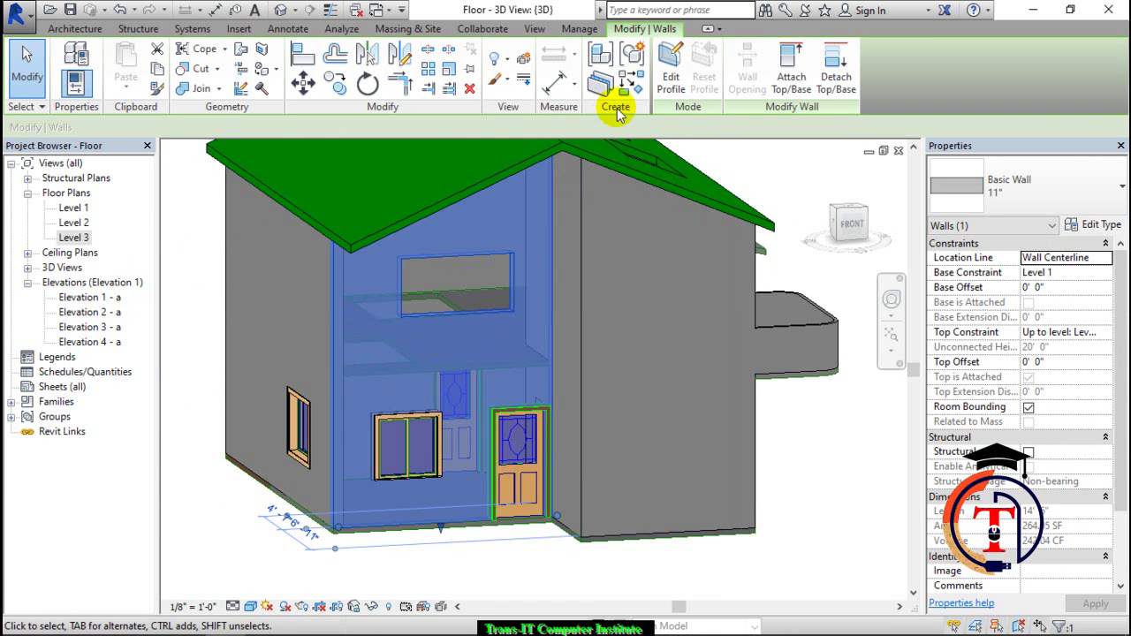
pyautogui.click(182, 226)
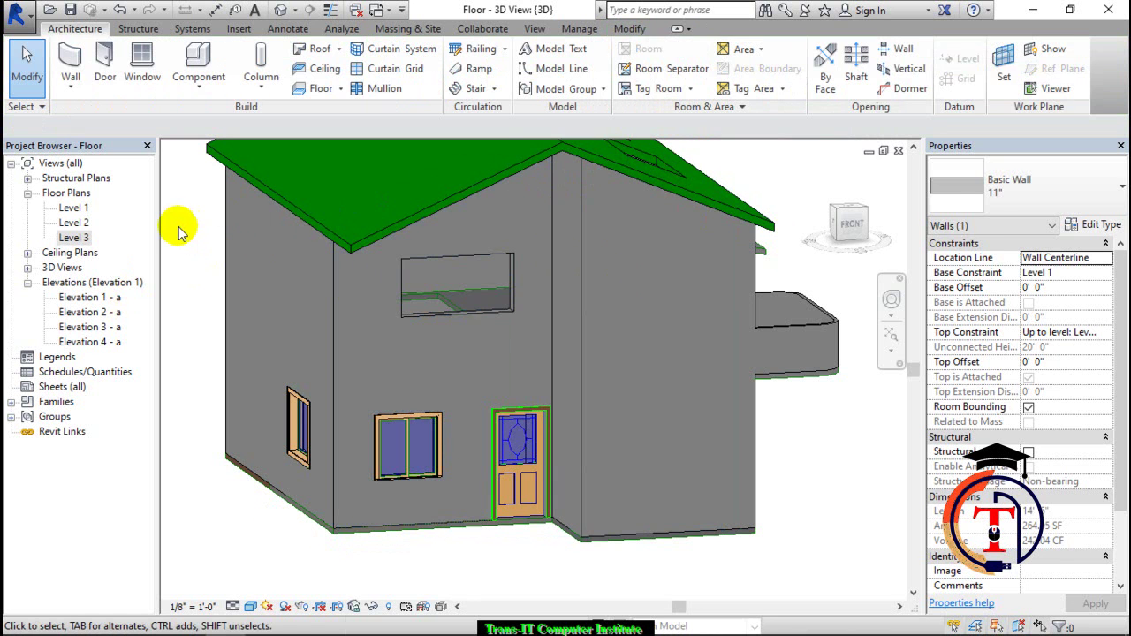
pyautogui.click(478, 313)
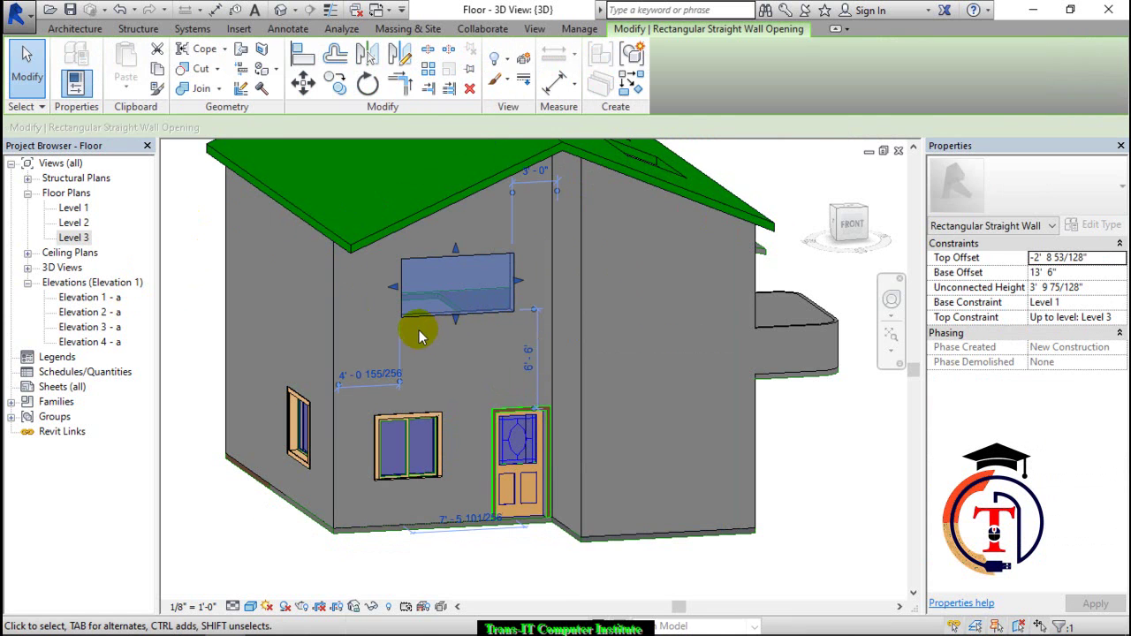
pyautogui.moveTo(428, 325); pyautogui.dragTo(402, 363, button='middle')
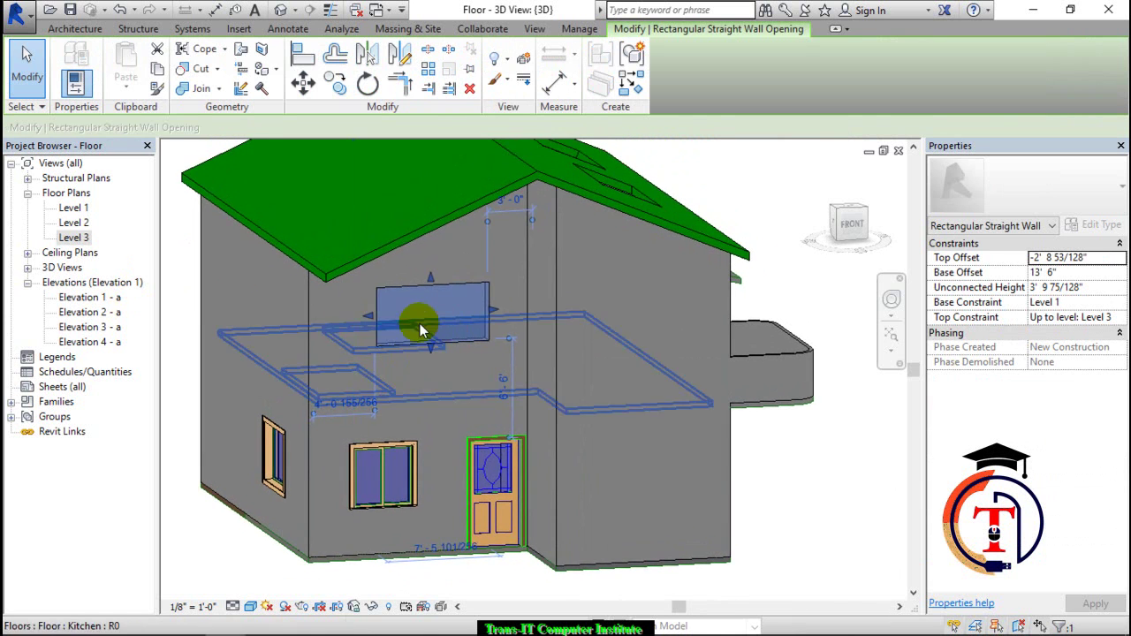
pyautogui.keyDown('shift'); pyautogui.moveTo(270, 323); pyautogui.dragTo(371, 368, button='middle'); pyautogui.keyUp('shift')
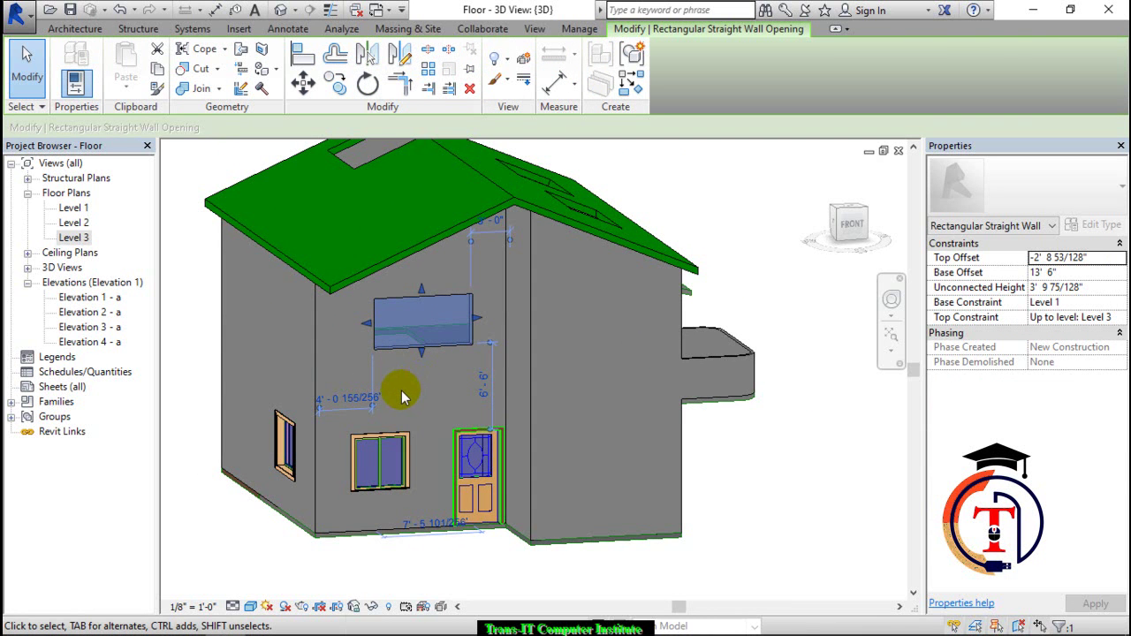
pyautogui.press('Delete')
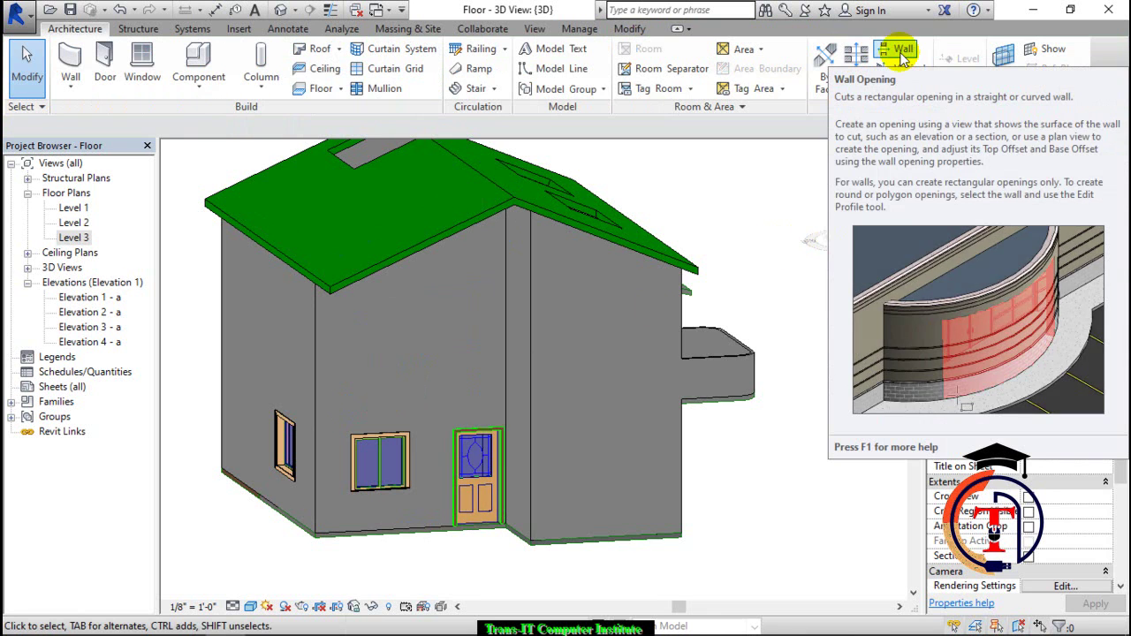
# Cut a rectangular Wall Opening in the front wall's upper storey, about 4'-6" from the outer corner and about 3'-9" high
pyautogui.click(901, 53)
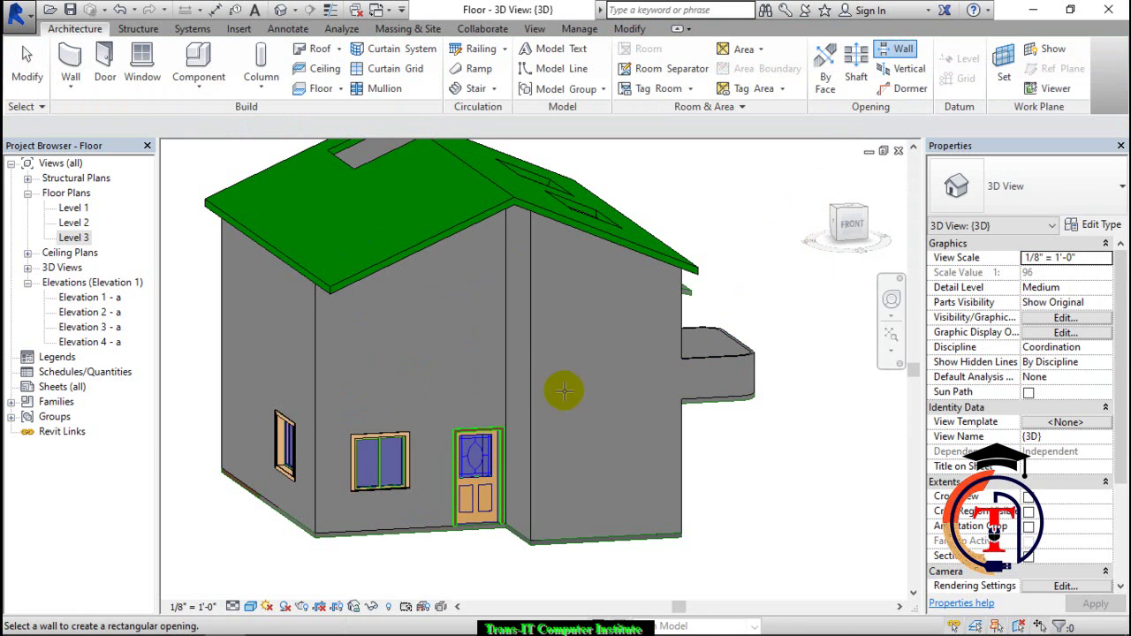
pyautogui.press('Escape')
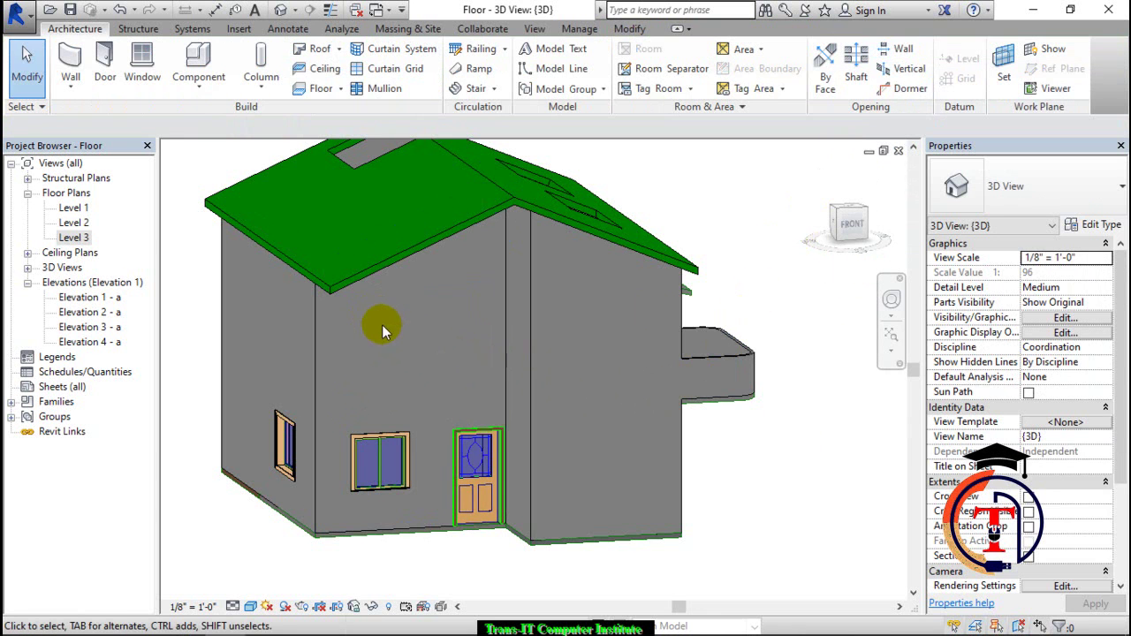
pyautogui.click(902, 56)
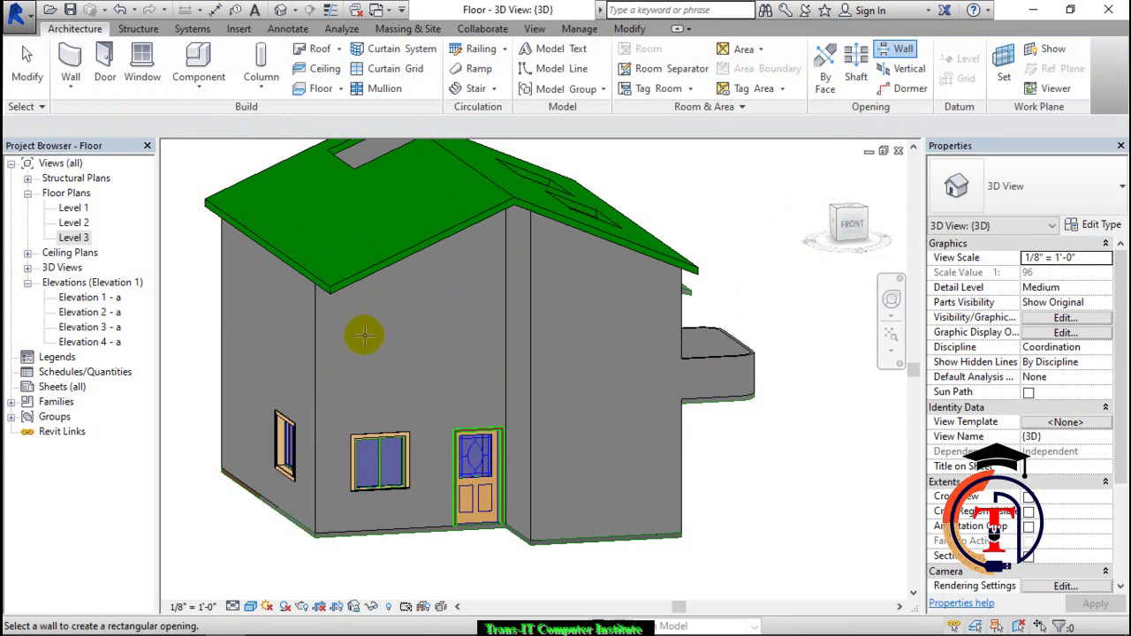
pyautogui.click(320, 360)
pyautogui.click(379, 318)
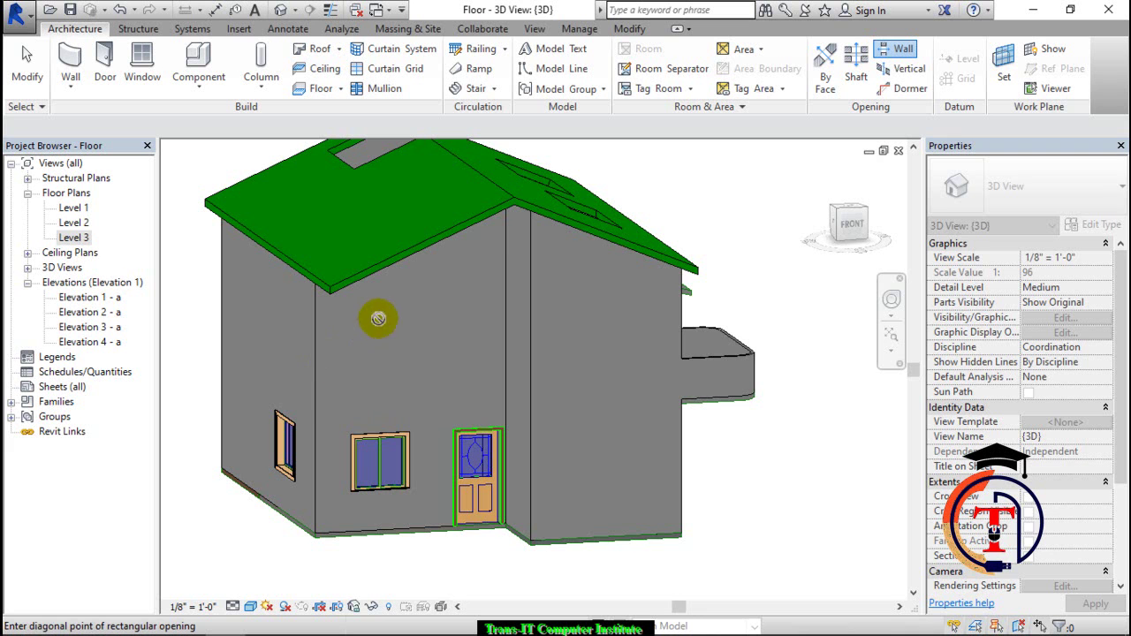
pyautogui.click(459, 363)
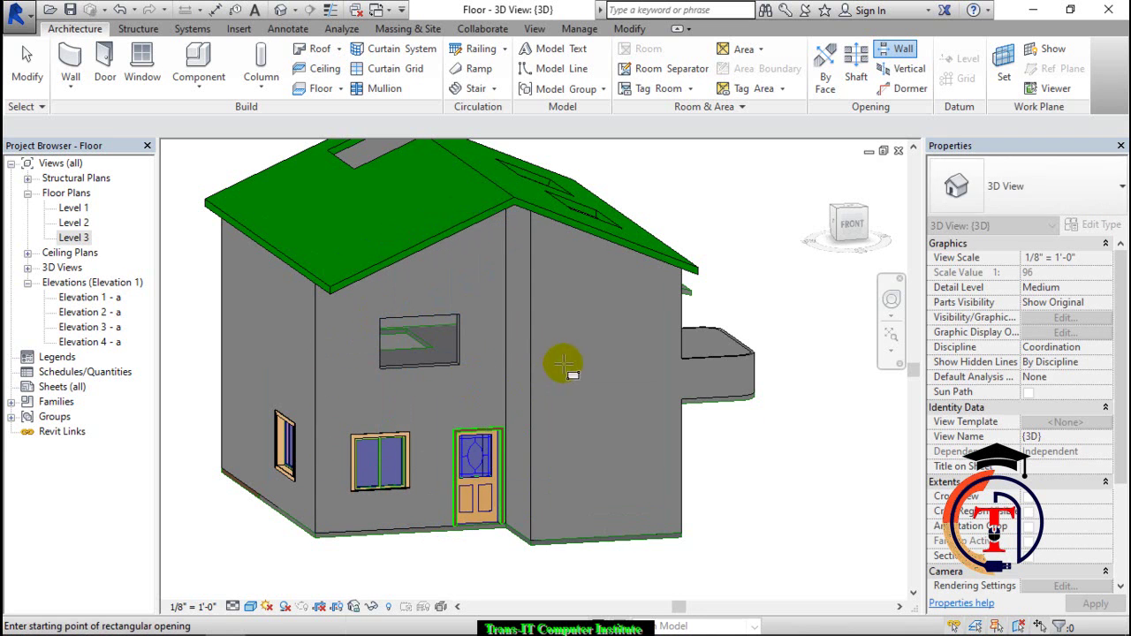
pyautogui.press('Escape')
# Reshape the front wall opening by extending its top upward, widening it toward the outer corner and adjusting its lower edge
pyautogui.keyDown('shift'); pyautogui.moveTo(558, 388); pyautogui.dragTo(578, 430, button='middle'); pyautogui.keyUp('shift')
pyautogui.click(471, 381)
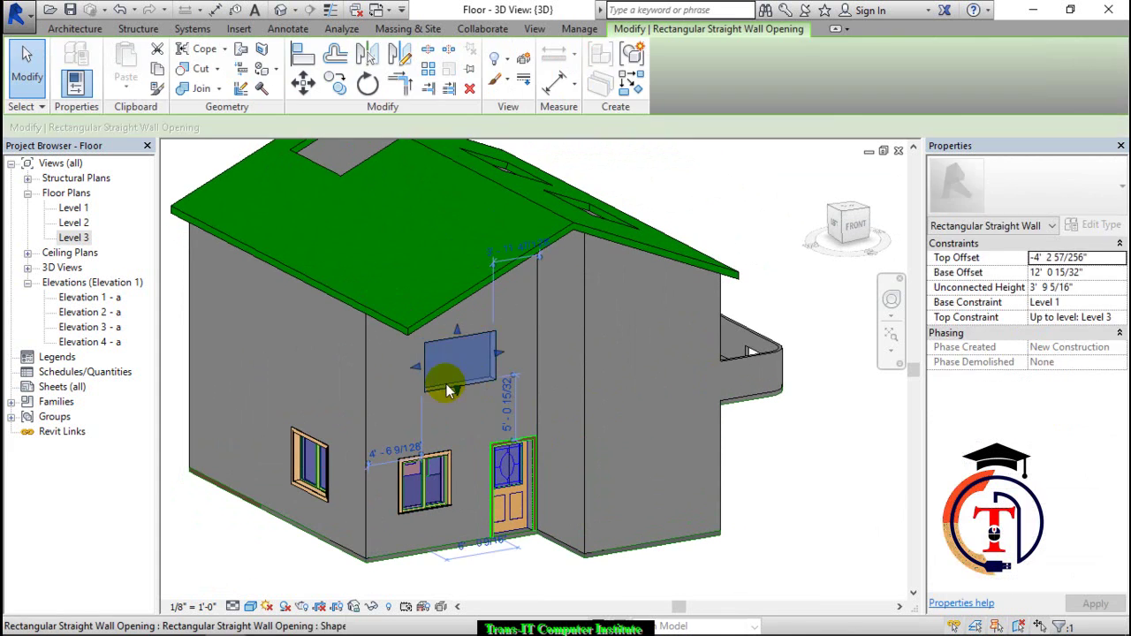
pyautogui.moveTo(422, 376); pyautogui.dragTo(394, 362)
pyautogui.moveTo(445, 328); pyautogui.dragTo(446, 316)
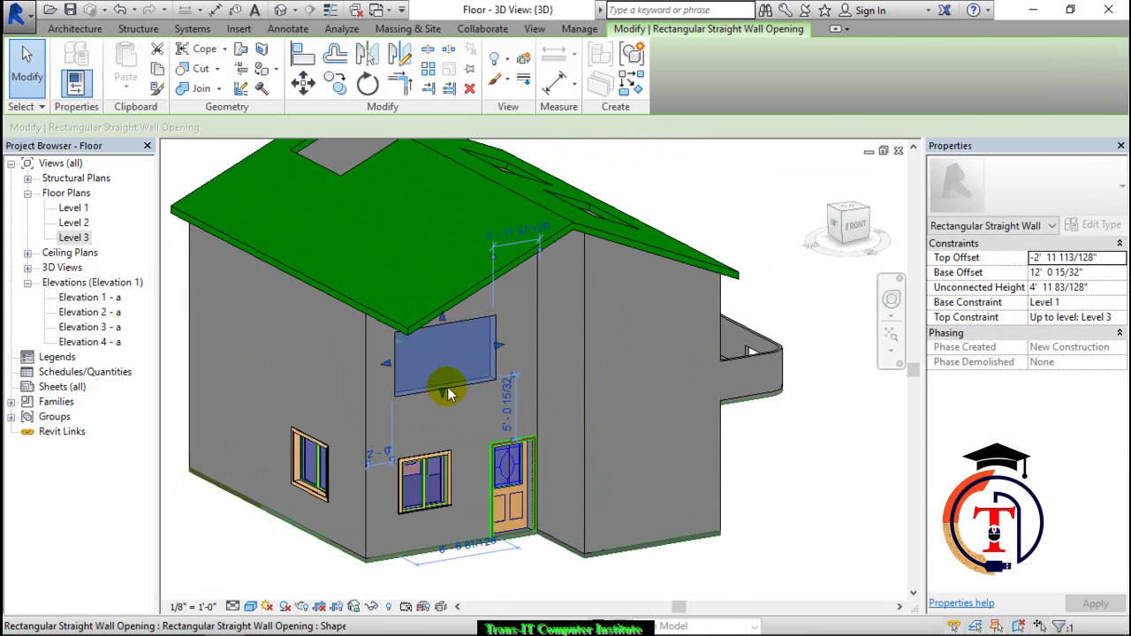
pyautogui.moveTo(442, 393); pyautogui.dragTo(407, 357)
pyautogui.press('Escape')
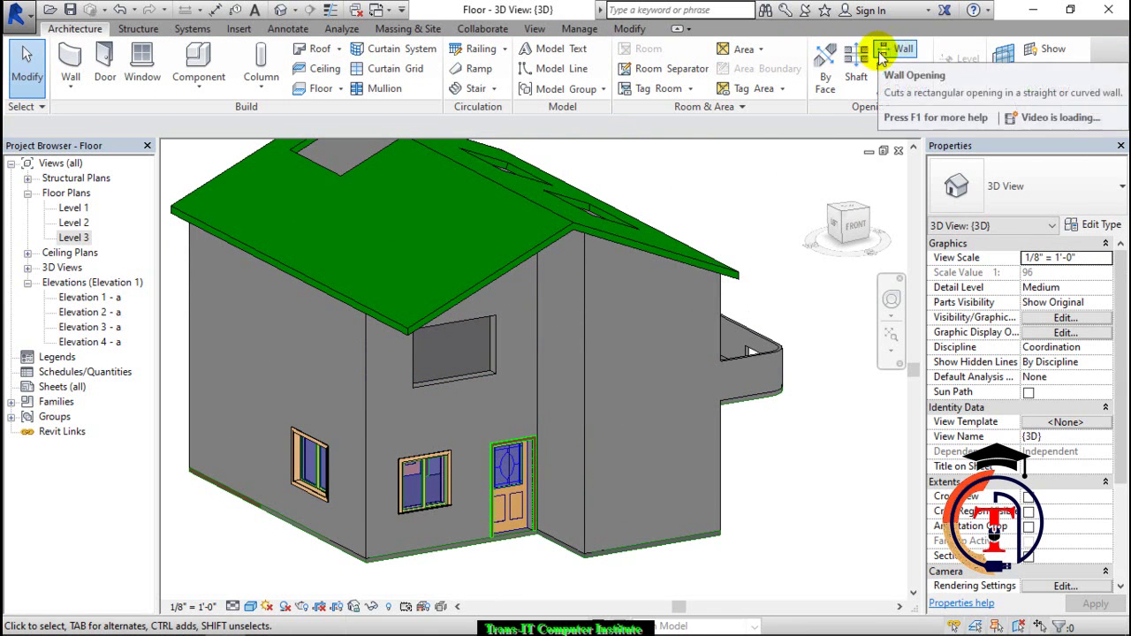
# Examine the roof openings and the balcony's door, window and curved parapet from the house's front right side
pyautogui.scroll(-3, 762, 171)
pyautogui.keyDown('shift'); pyautogui.moveTo(717, 273); pyautogui.dragTo(591, 331, button='middle'); pyautogui.keyUp('shift')
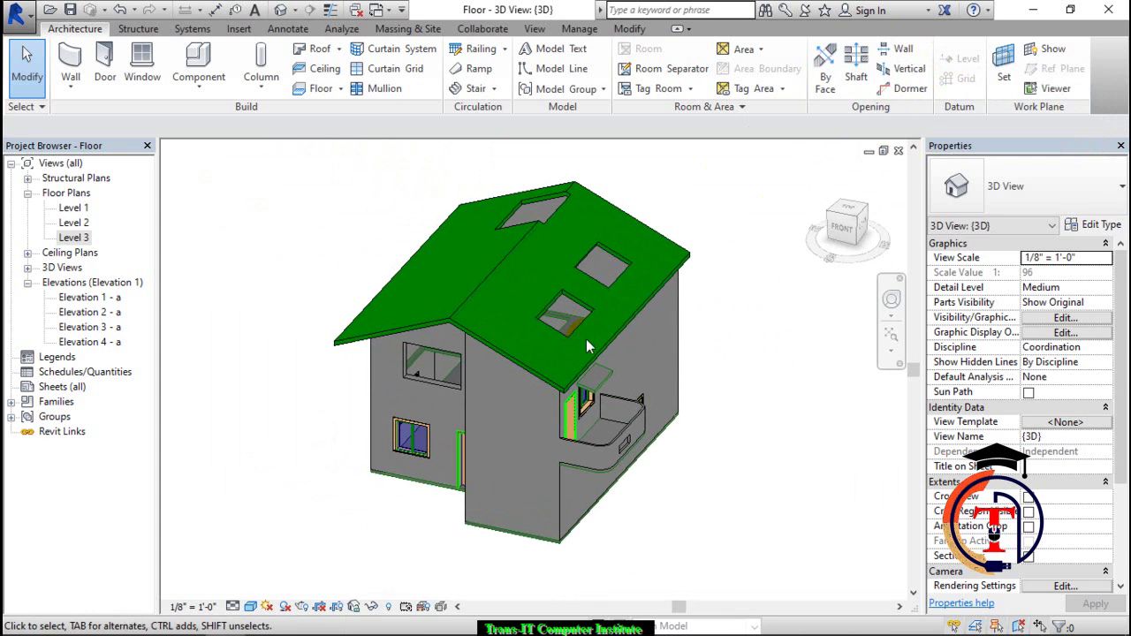
pyautogui.scroll(4, 587, 341)
pyautogui.scroll(-2, 588, 342)
pyautogui.moveTo(600, 350); pyautogui.dragTo(603, 397, button='middle')
pyautogui.scroll(3, 609, 508)
pyautogui.moveTo(620, 463); pyautogui.dragTo(643, 349, button='middle')
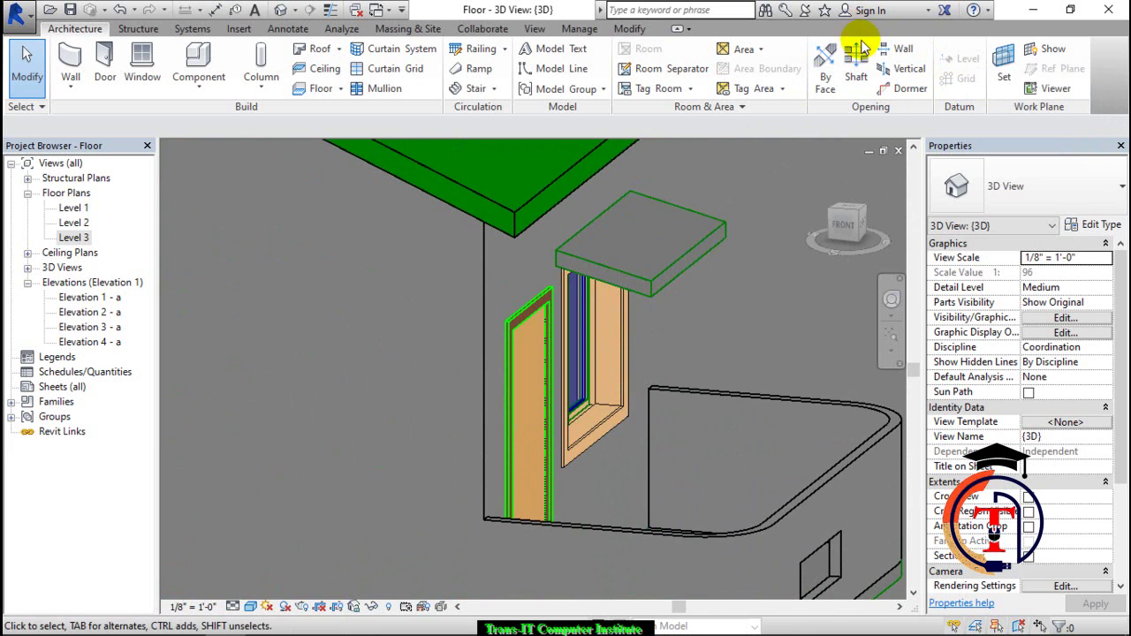
pyautogui.click(905, 78)
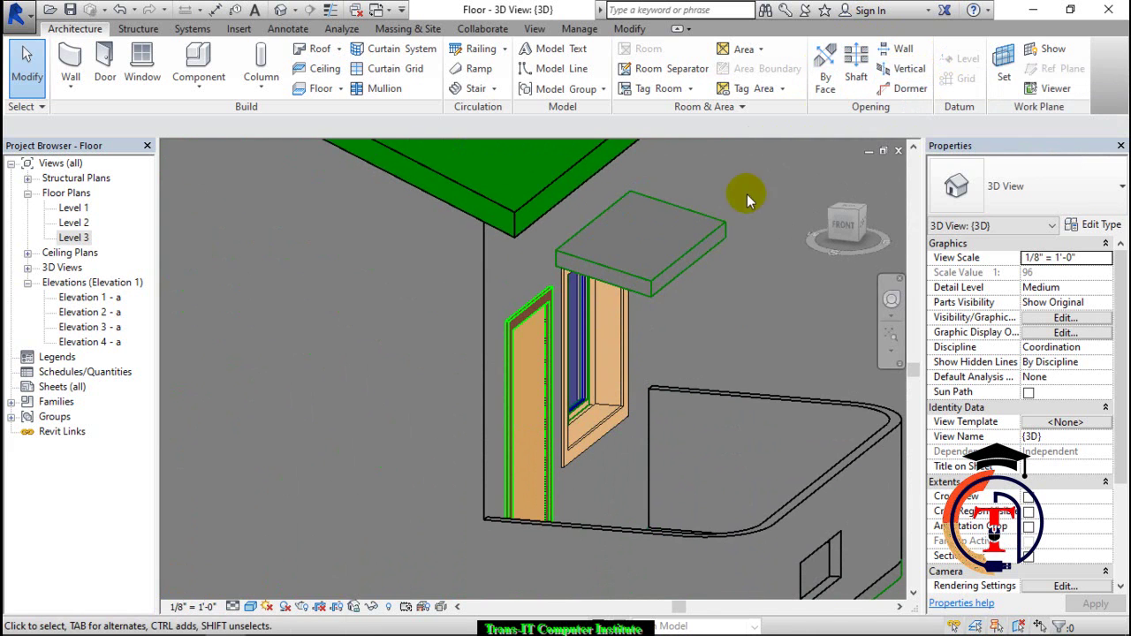
pyautogui.click(611, 280)
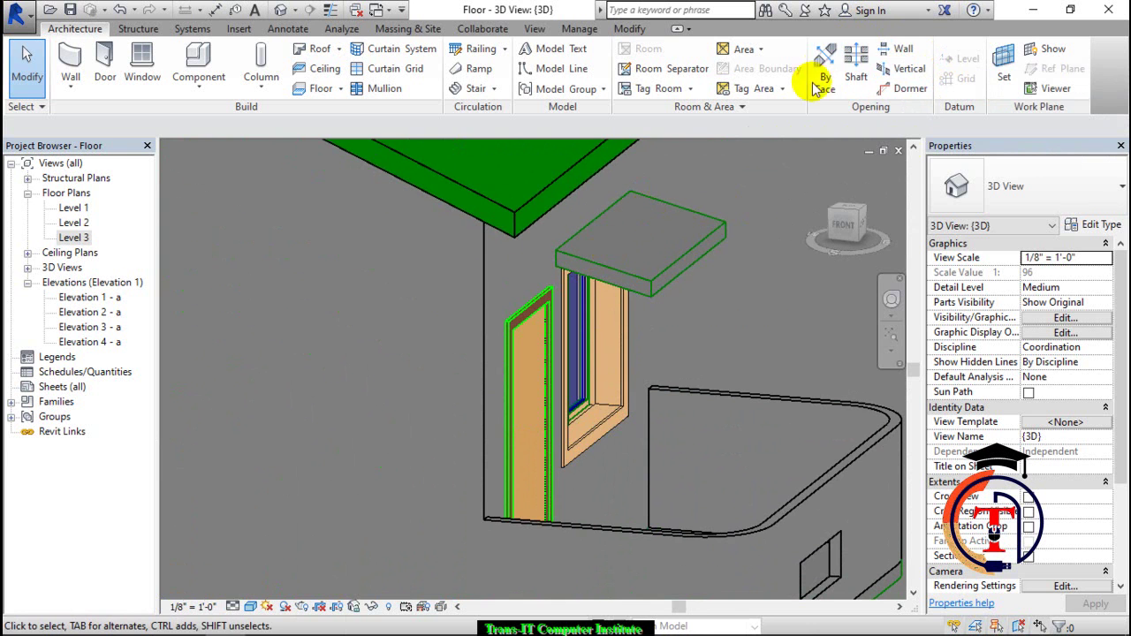
# Inspect the shaft opening's extent through the roof and floors, and view the front wall with its opening
pyautogui.moveTo(708, 274); pyautogui.dragTo(669, 403, button='middle')
pyautogui.scroll(-5, 669, 396)
pyautogui.keyDown('shift'); pyautogui.moveTo(686, 283); pyautogui.dragTo(968, 287, button='middle'); pyautogui.keyUp('shift')
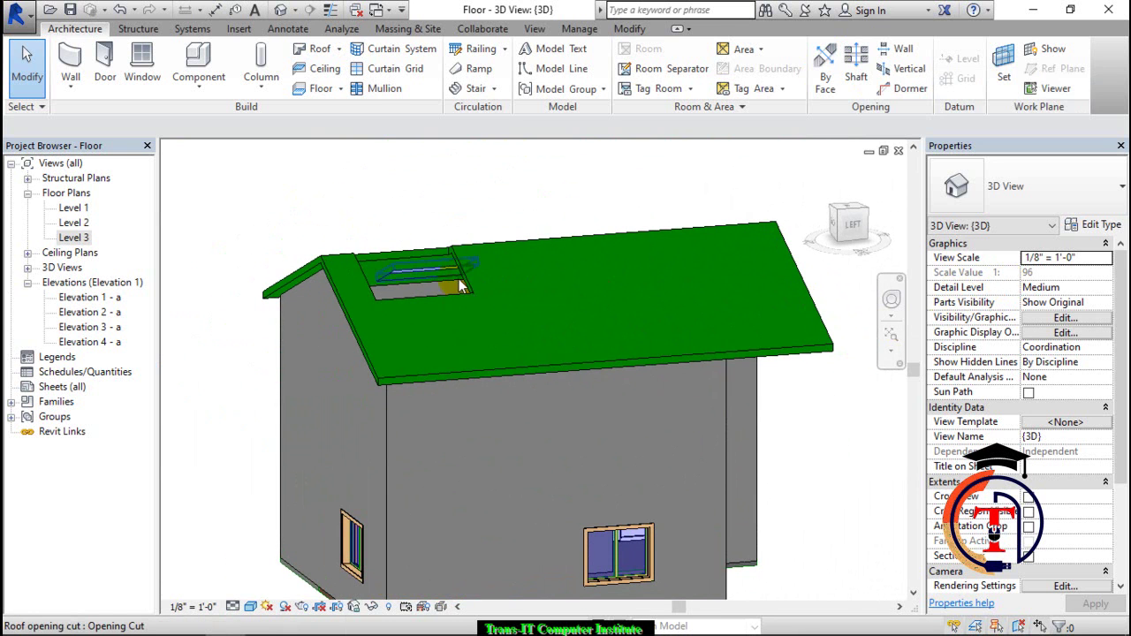
pyautogui.click(477, 245)
pyautogui.moveTo(412, 202)
pyautogui.mouseDown()
pyautogui.moveTo(416, 230)
pyautogui.moveTo(430, 207)
pyautogui.mouseUp()
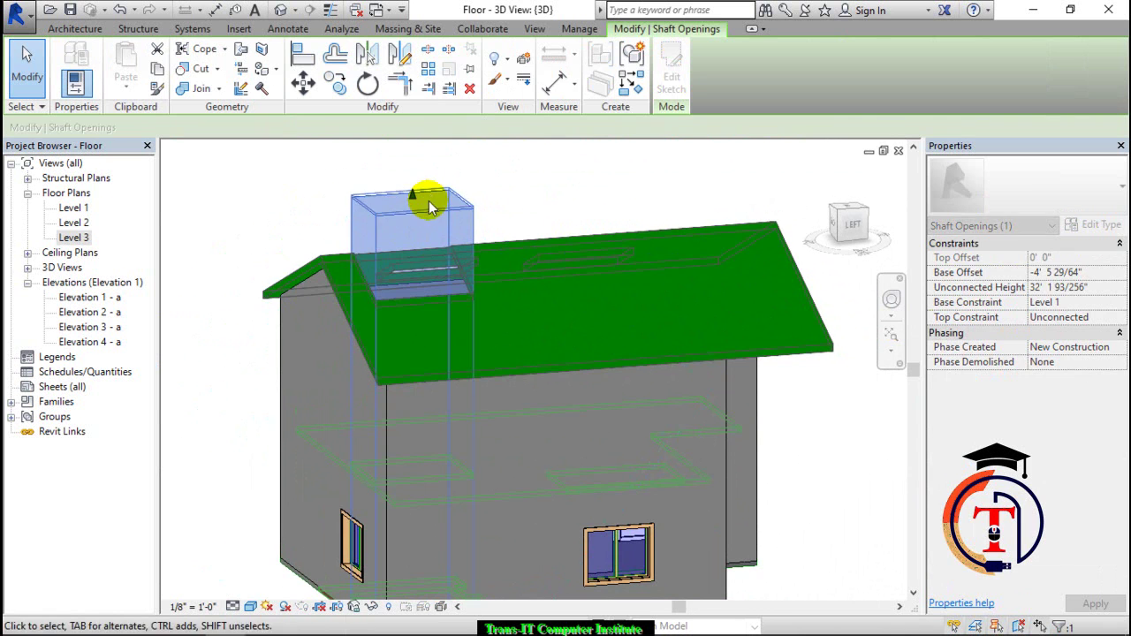
pyautogui.click(482, 177)
pyautogui.keyDown('shift'); pyautogui.moveTo(471, 189); pyautogui.dragTo(383, 197, button='middle'); pyautogui.keyUp('shift')
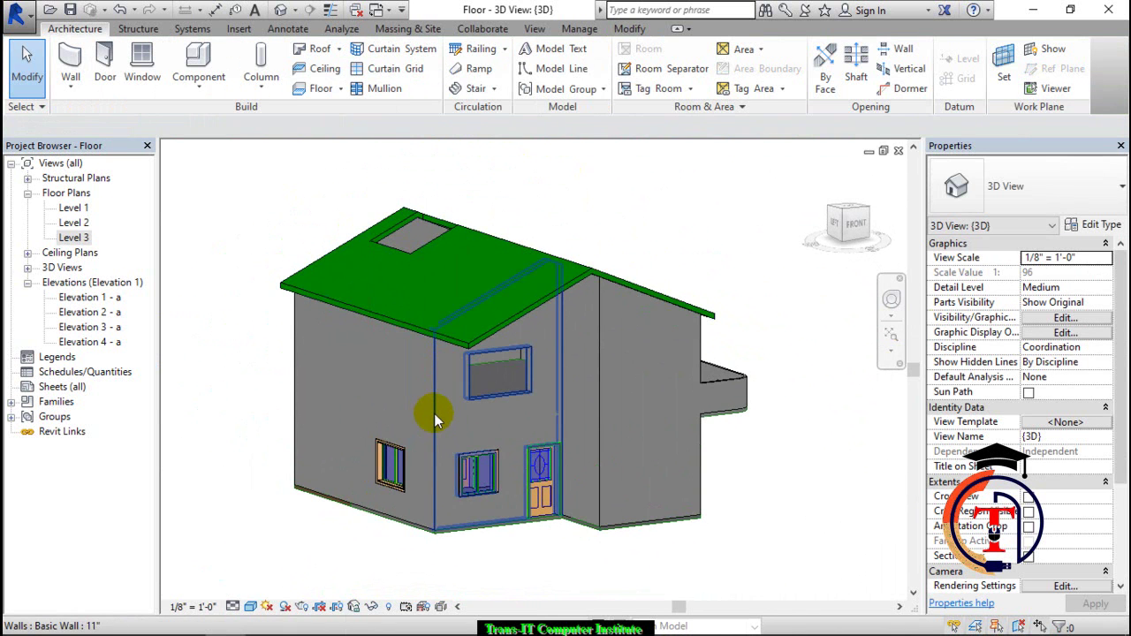
pyautogui.click(434, 413)
pyautogui.click(646, 195)
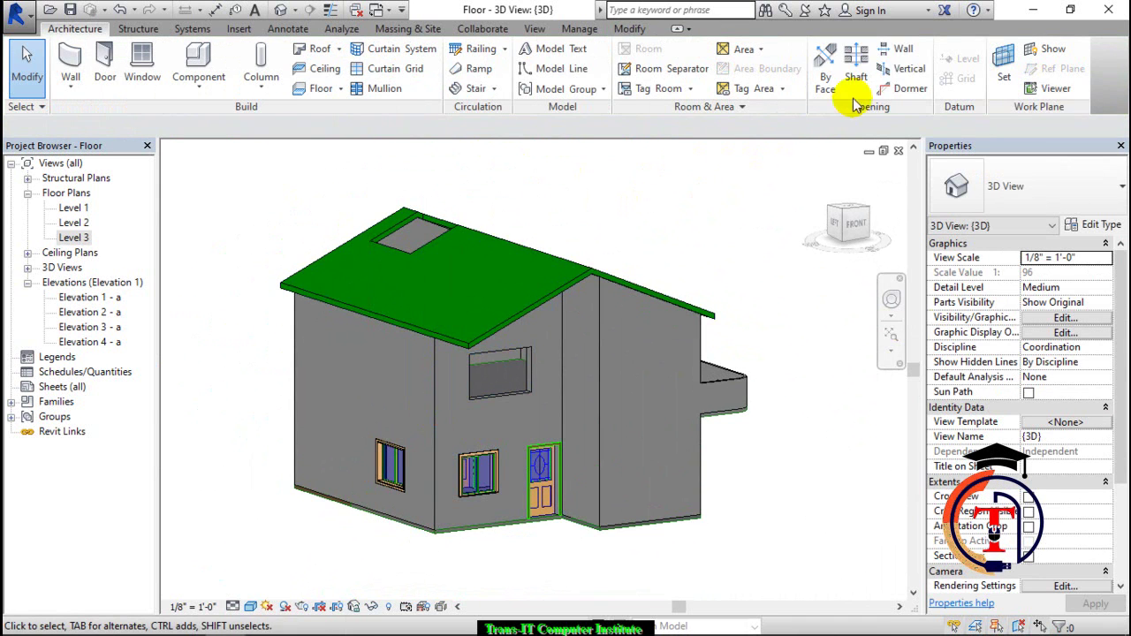
# Cut a rectangular Wall Opening in the left wall's upper storey, about 5'-7" from the back corner
pyautogui.click(898, 49)
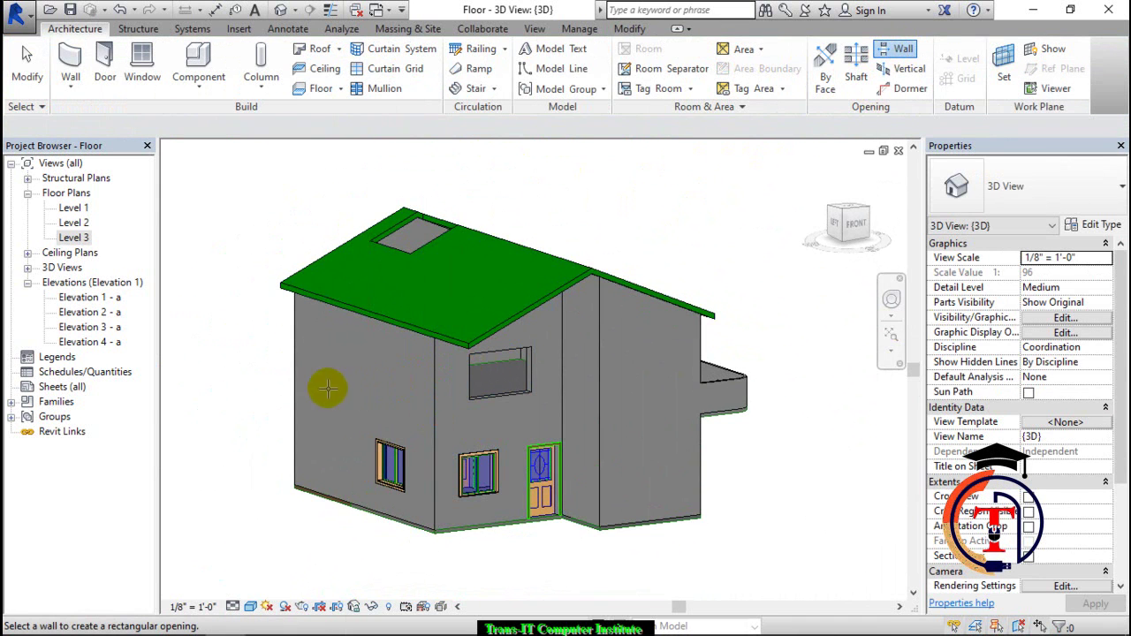
pyautogui.keyDown('shift'); pyautogui.moveTo(295, 386); pyautogui.dragTo(391, 462, button='middle'); pyautogui.keyUp('shift')
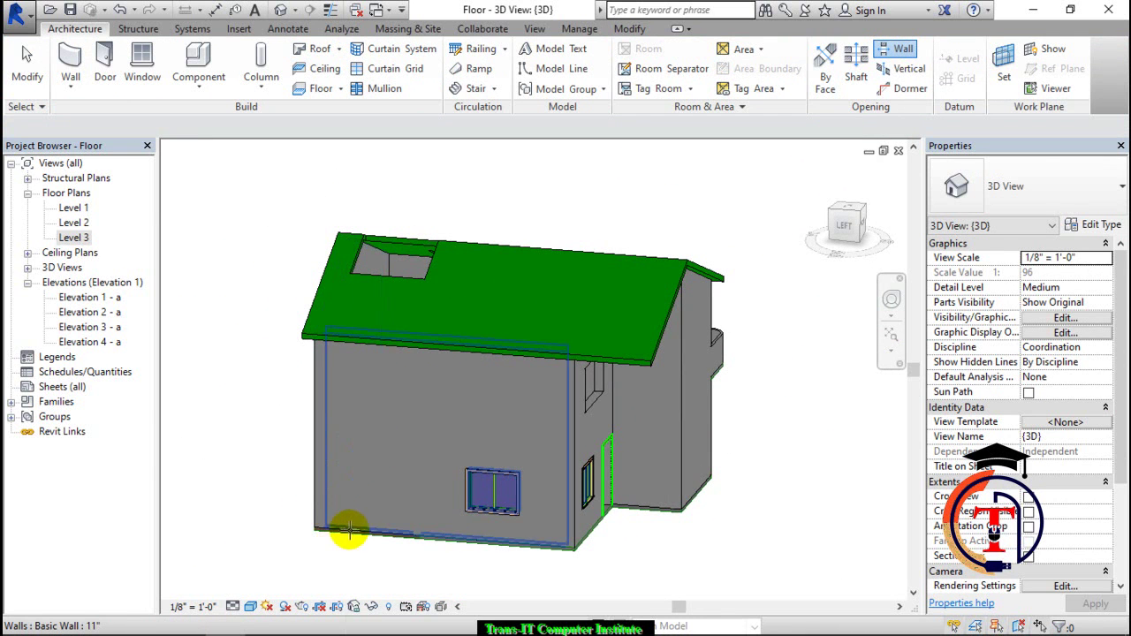
pyautogui.click(495, 541)
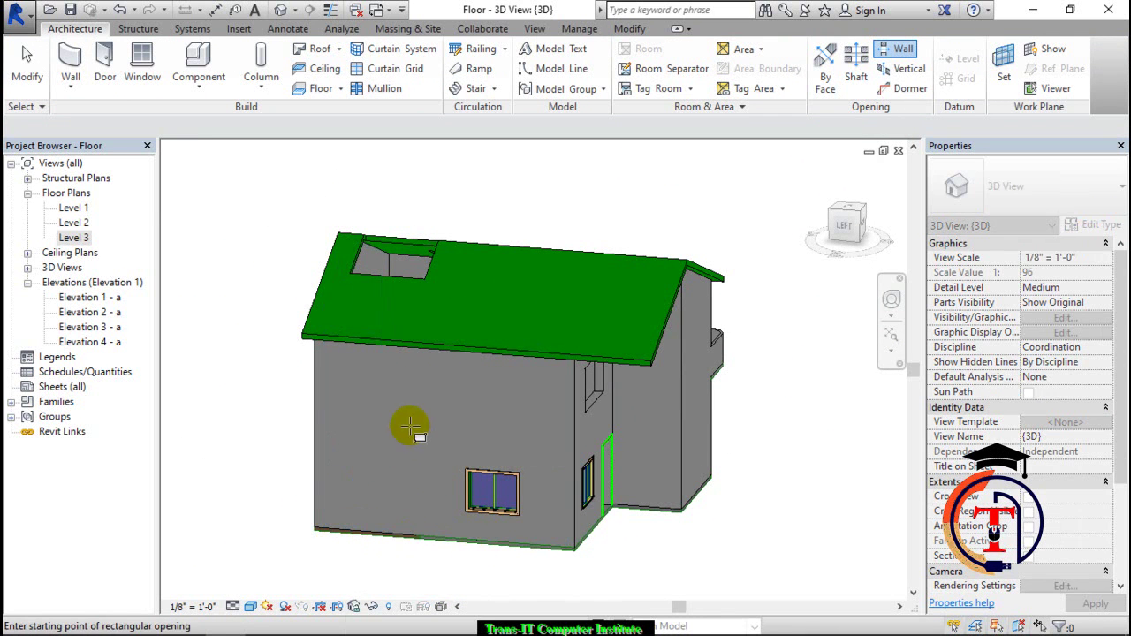
pyautogui.click(377, 385)
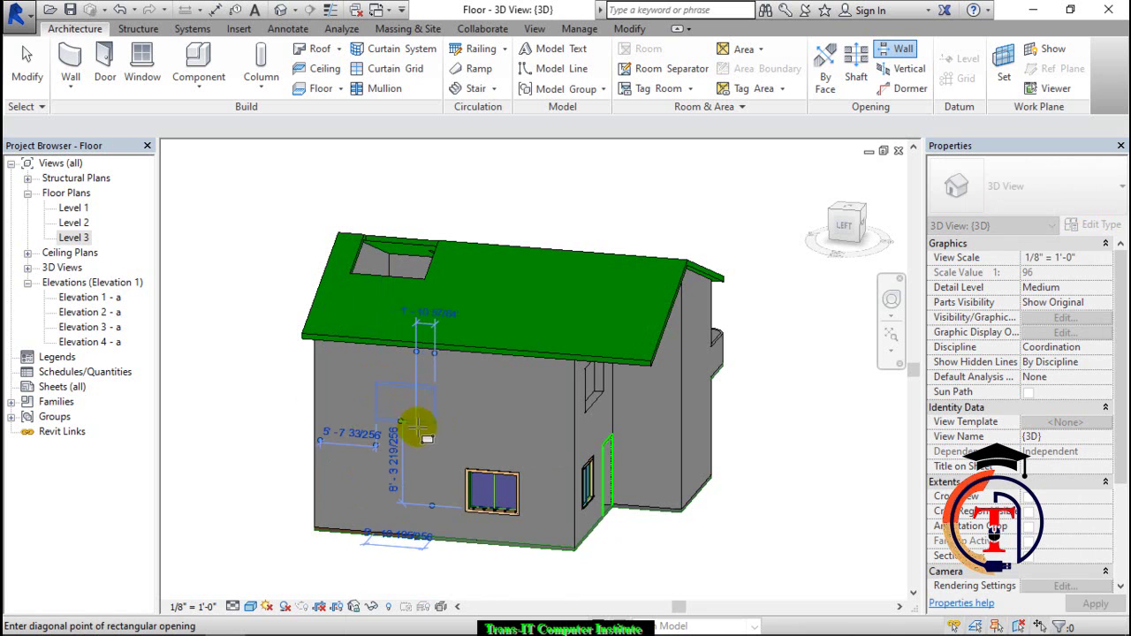
pyautogui.click(418, 427)
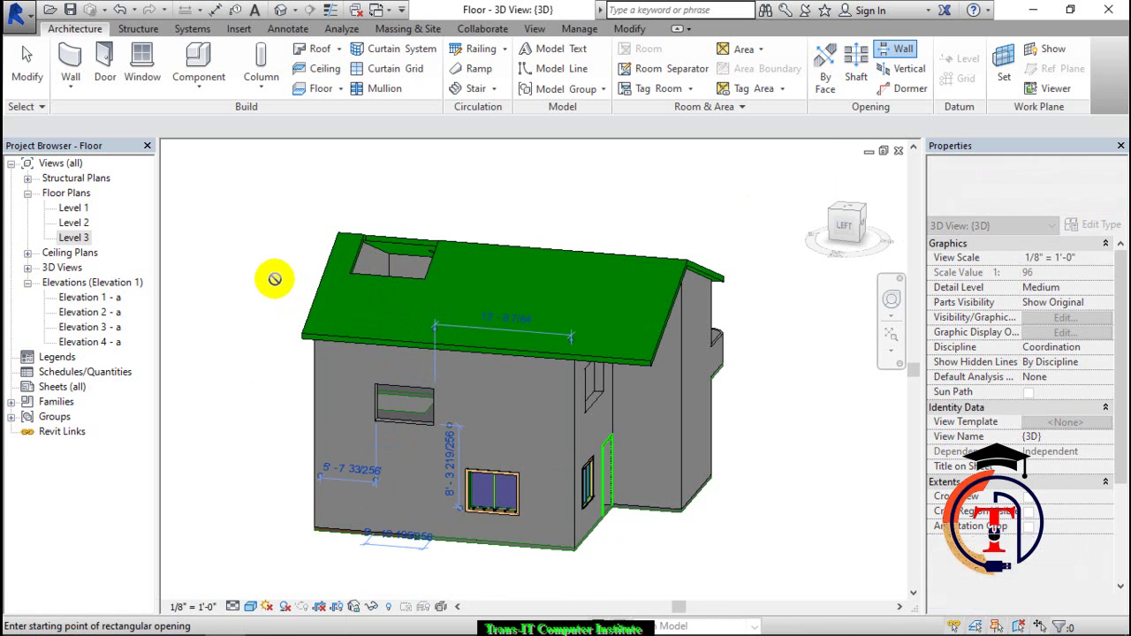
pyautogui.press('Escape')
# Enlarge the left wall's opening to about 5'-9" high, with its side 4'-0" from the back corner
pyautogui.keyDown('shift'); pyautogui.moveTo(385, 421); pyautogui.dragTo(594, 407, button='middle'); pyautogui.keyUp('shift')
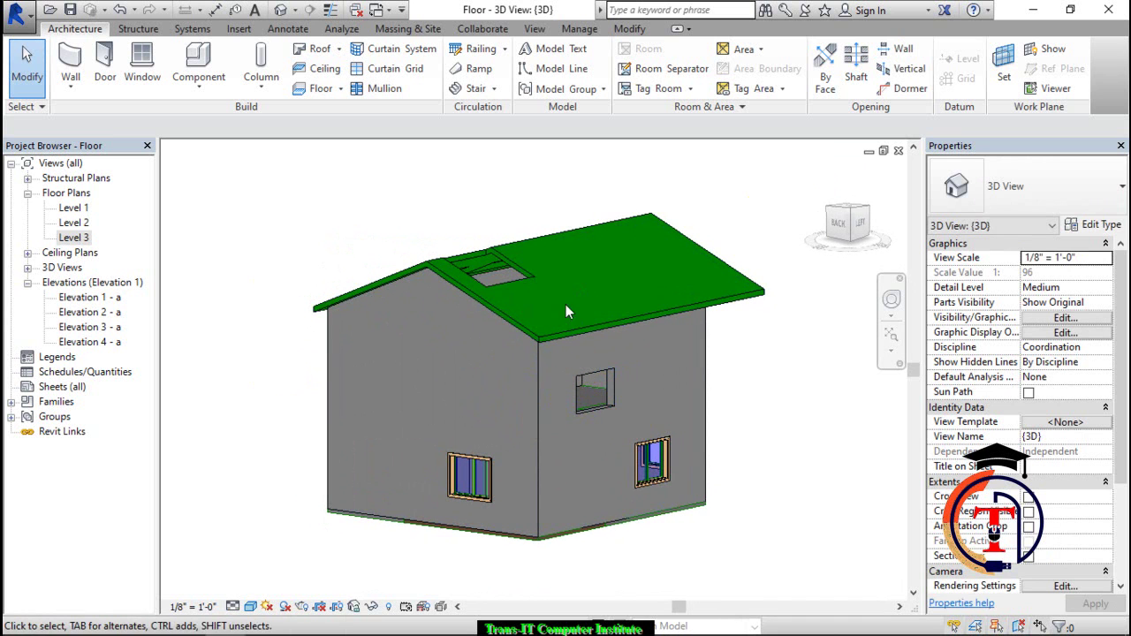
pyautogui.click(614, 398)
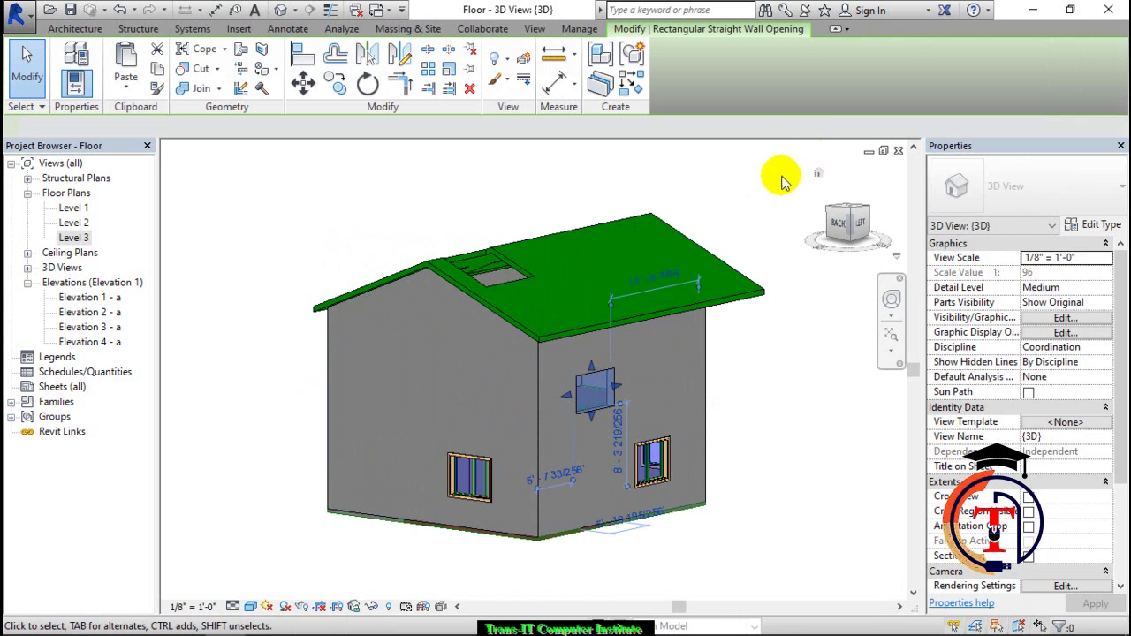
pyautogui.scroll(2, 584, 398)
pyautogui.keyDown('shift'); pyautogui.moveTo(586, 404); pyautogui.dragTo(605, 382, button='middle'); pyautogui.keyUp('shift')
pyautogui.moveTo(579, 391); pyautogui.dragTo(553, 376)
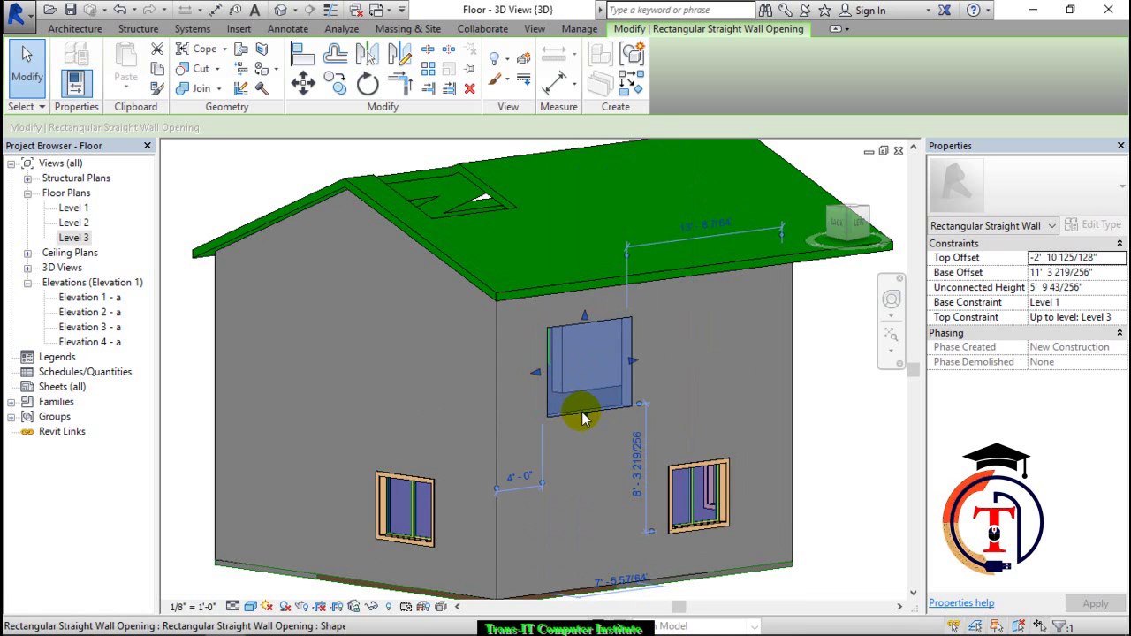
pyautogui.click(805, 345)
pyautogui.scroll(-1, 804, 345)
pyautogui.keyDown('shift'); pyautogui.moveTo(805, 345); pyautogui.dragTo(640, 362, button='middle'); pyautogui.keyUp('shift')
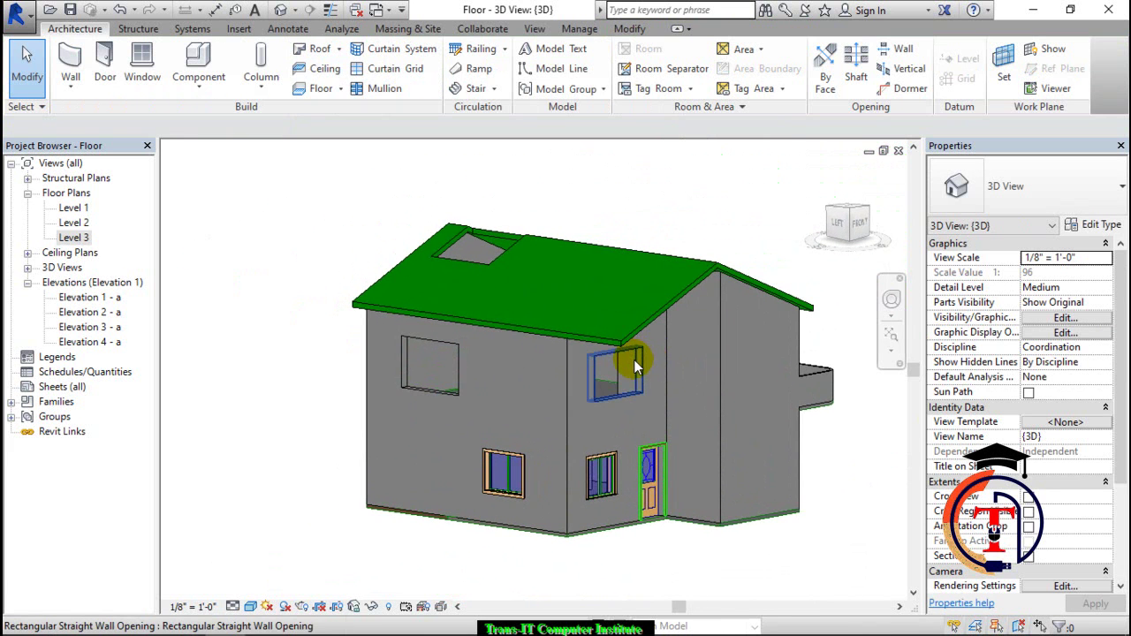